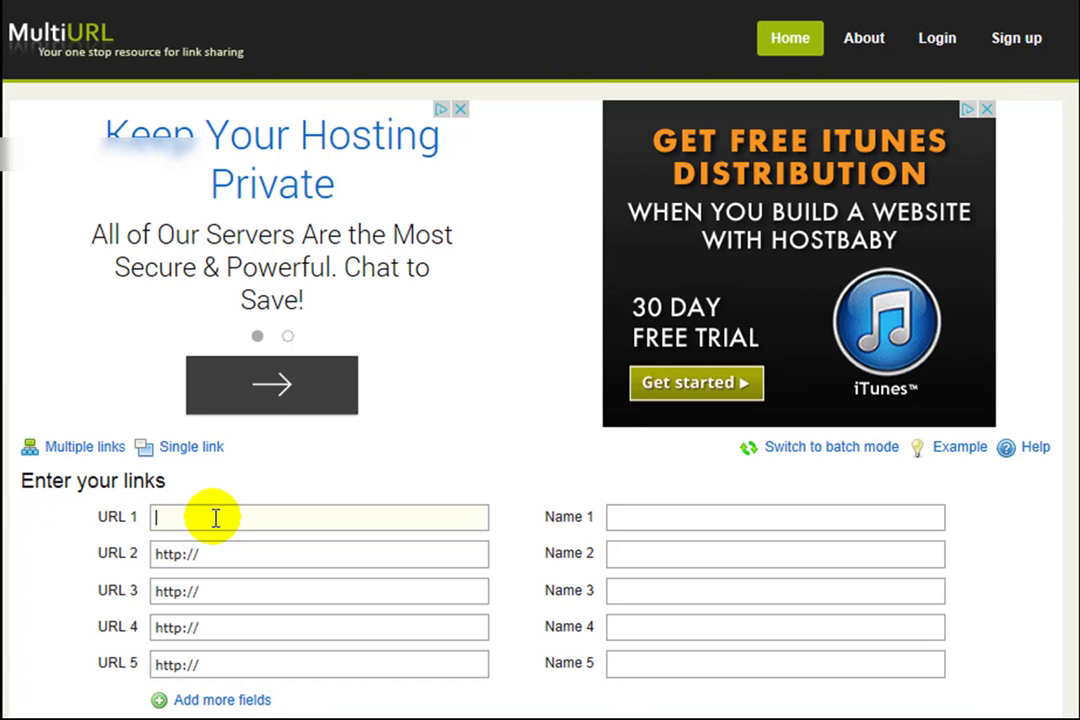
pyautogui.rightClick(213, 518)
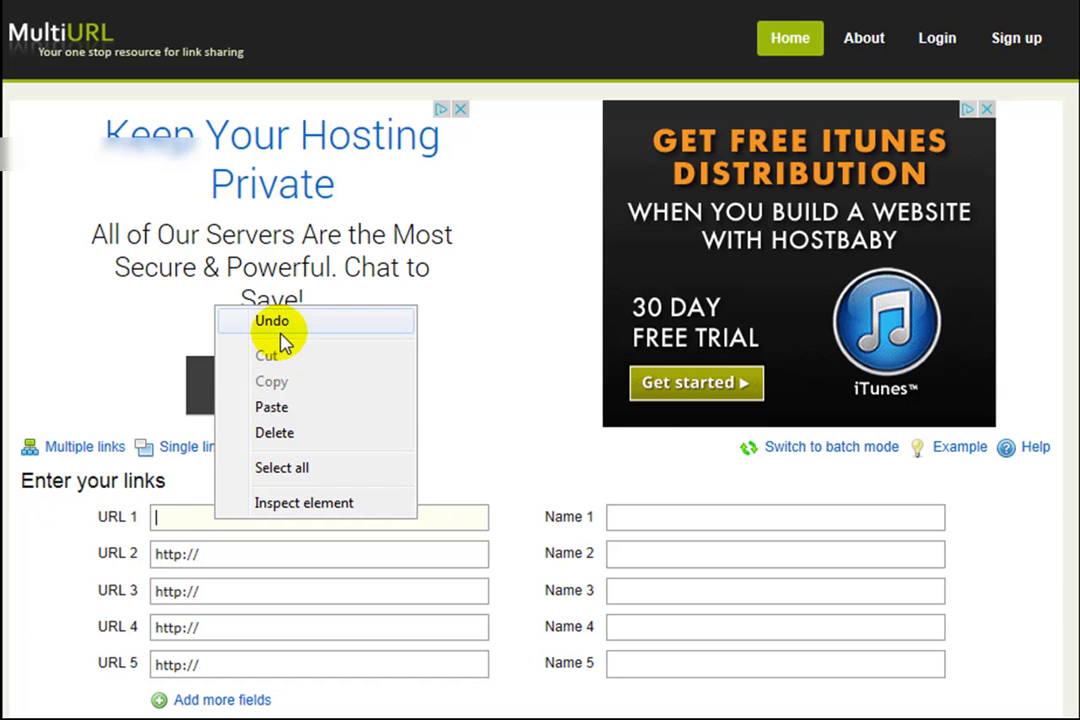
pyautogui.click(275, 408)
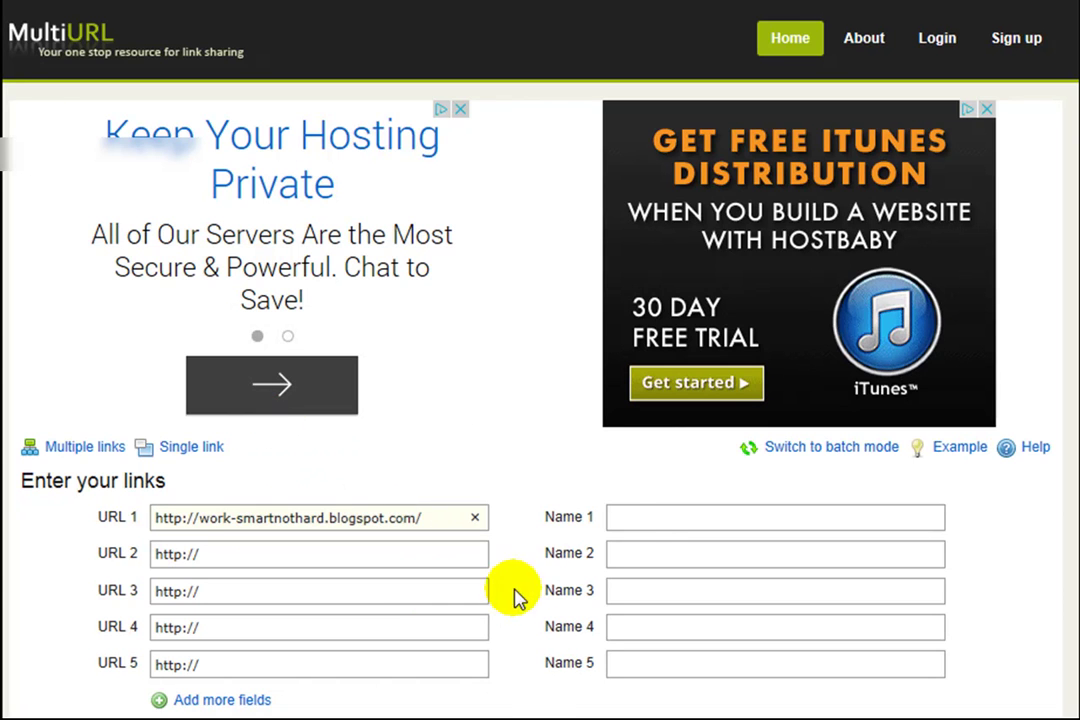
pyautogui.click(653, 519)
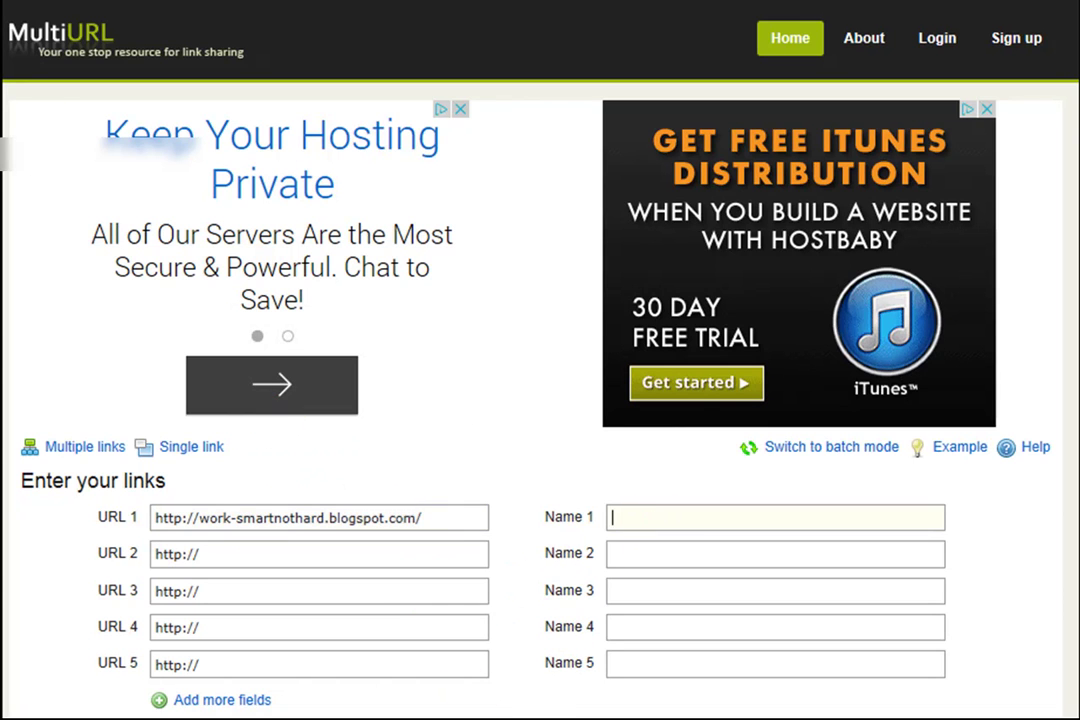
pyautogui.hotkey('alt', 'Tab')
pyautogui.click(155, 198)
pyautogui.moveTo(155, 198); pyautogui.dragTo(24, 196)
pyautogui.rightClick(40, 198)
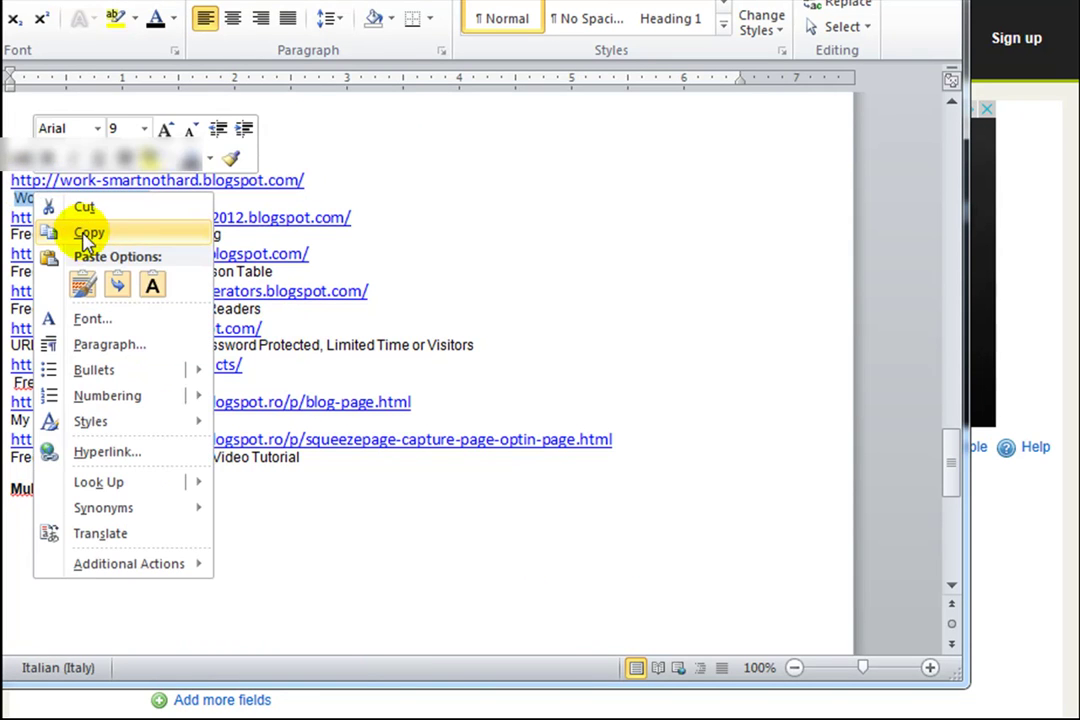
pyautogui.click(88, 232)
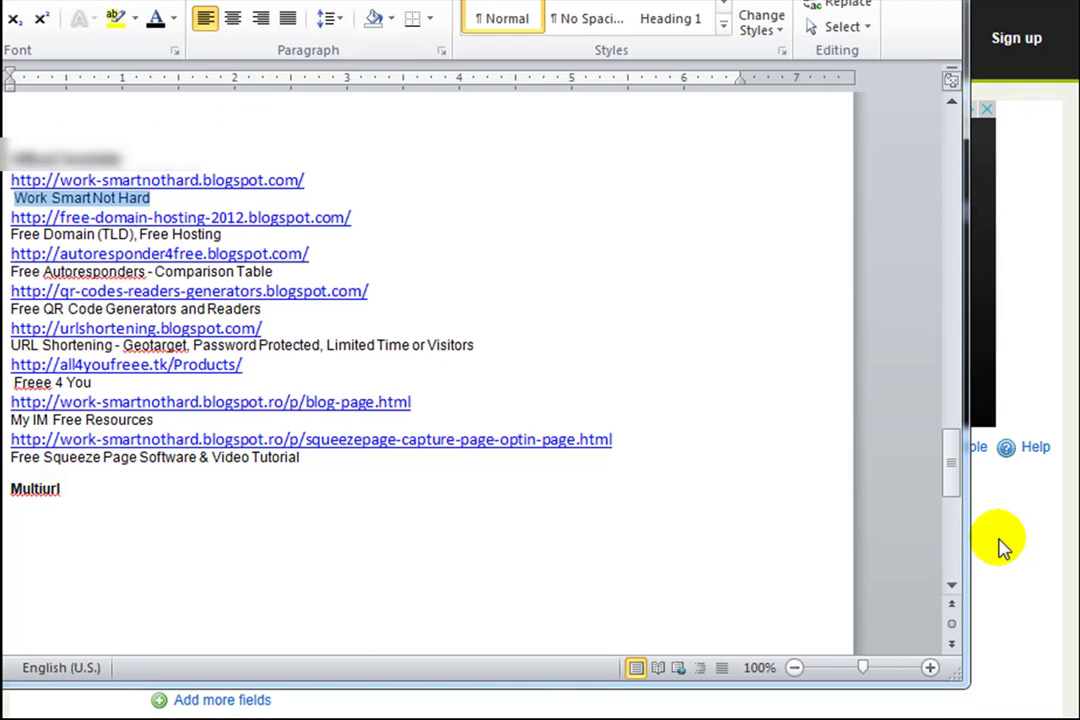
pyautogui.click(1003, 545)
pyautogui.click(856, 516)
pyautogui.rightClick(856, 517)
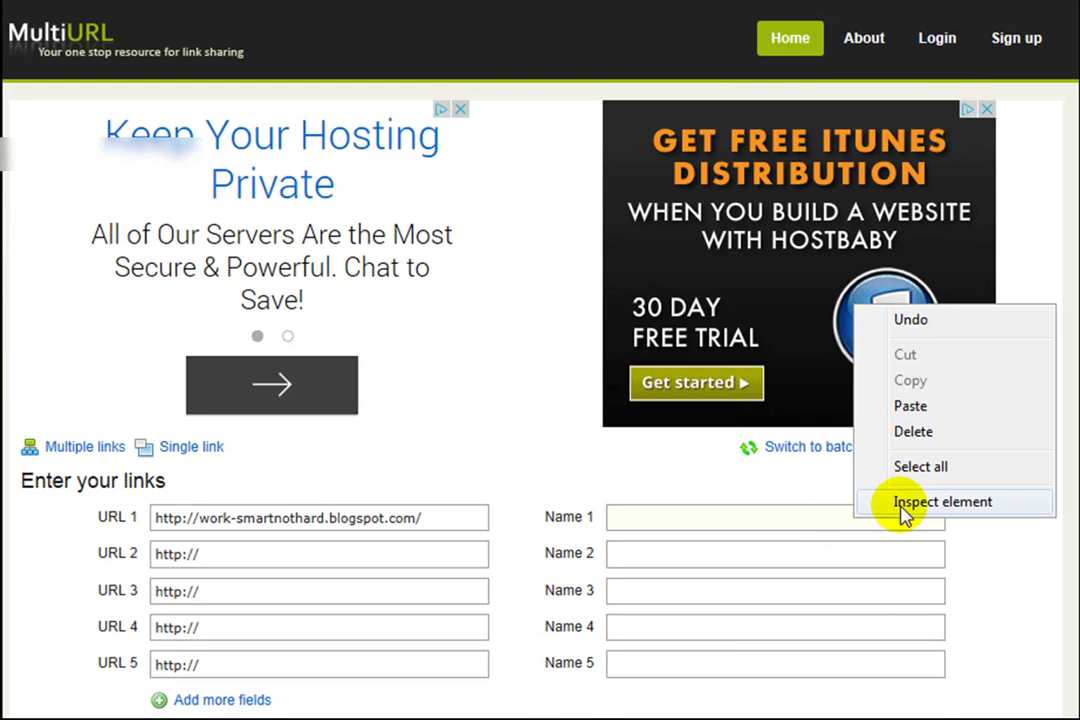
pyautogui.click(912, 407)
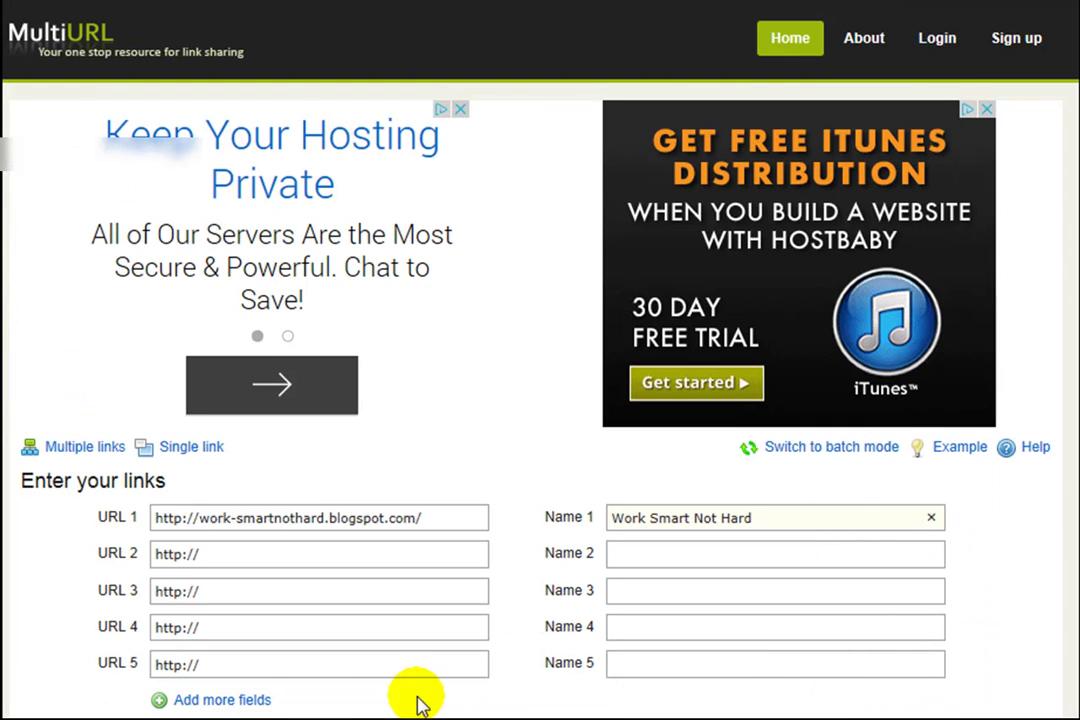
pyautogui.hotkey('alt', 'Tab')
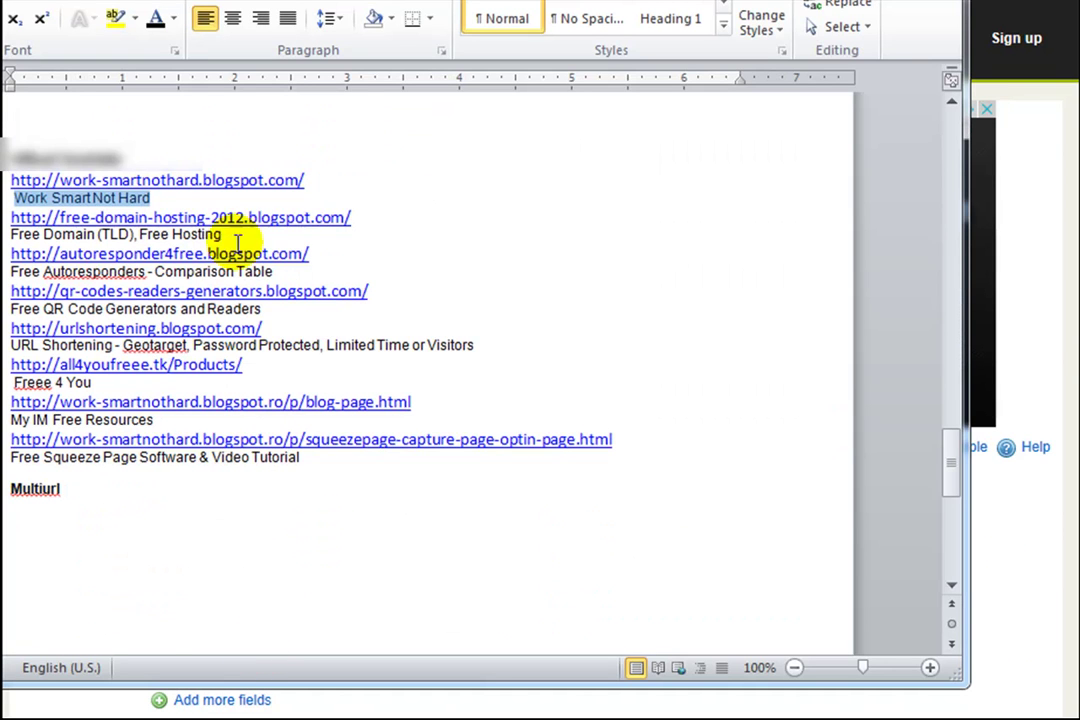
pyautogui.tripleClick(352, 217)
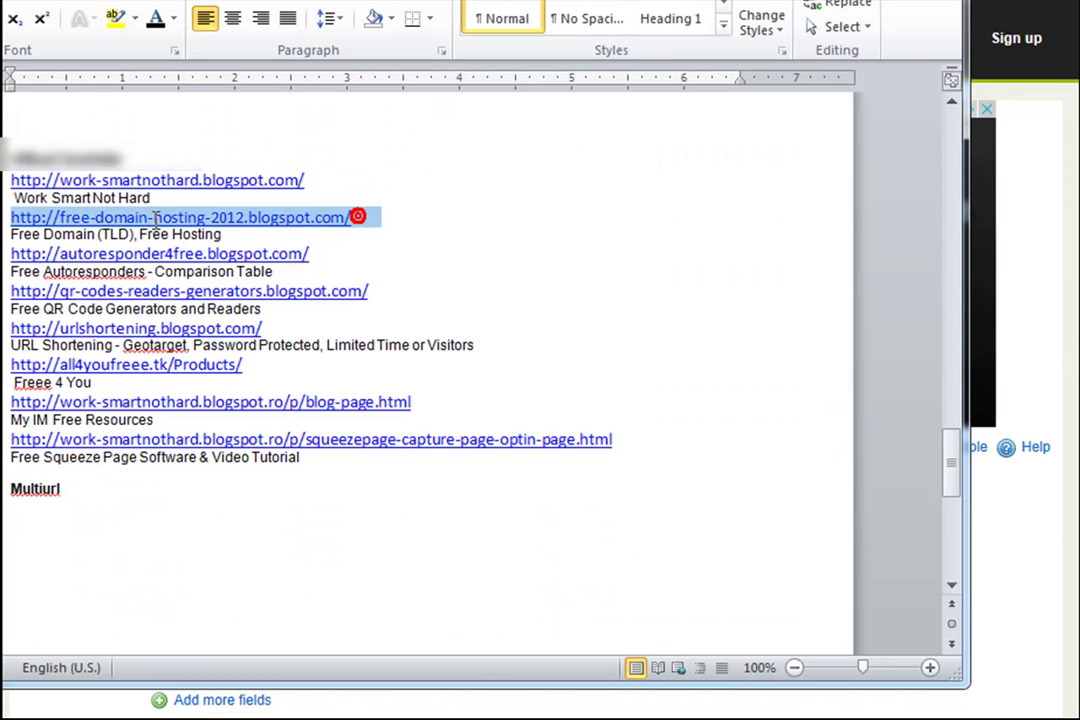
pyautogui.rightClick(85, 230)
pyautogui.click(138, 258)
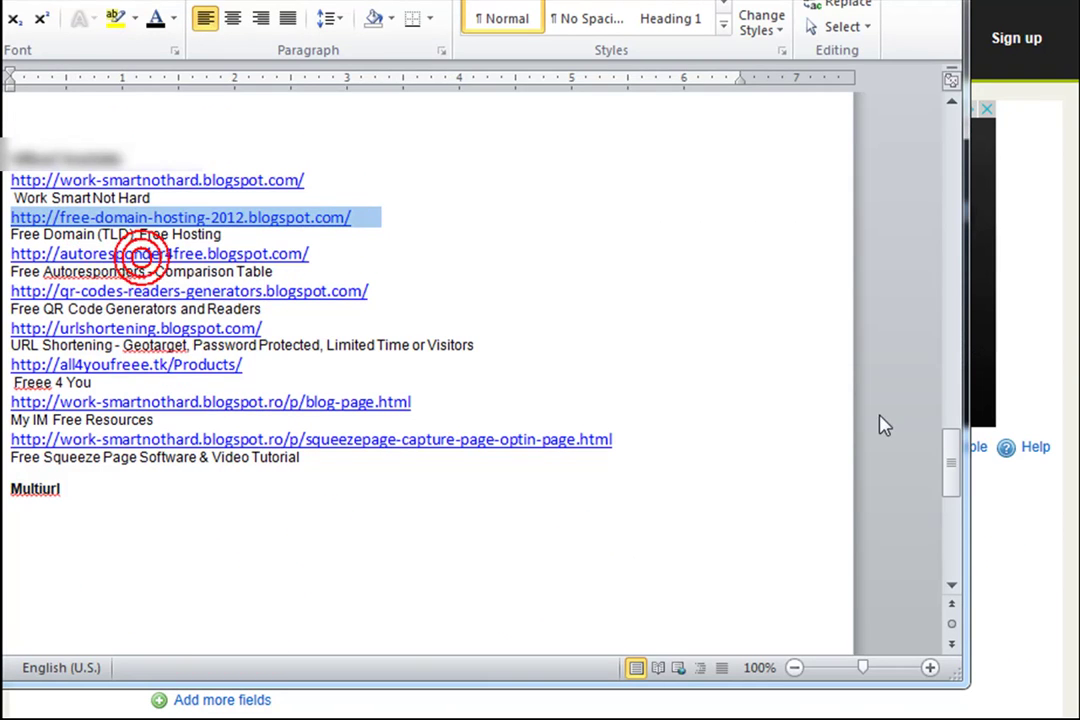
pyautogui.click(1013, 571)
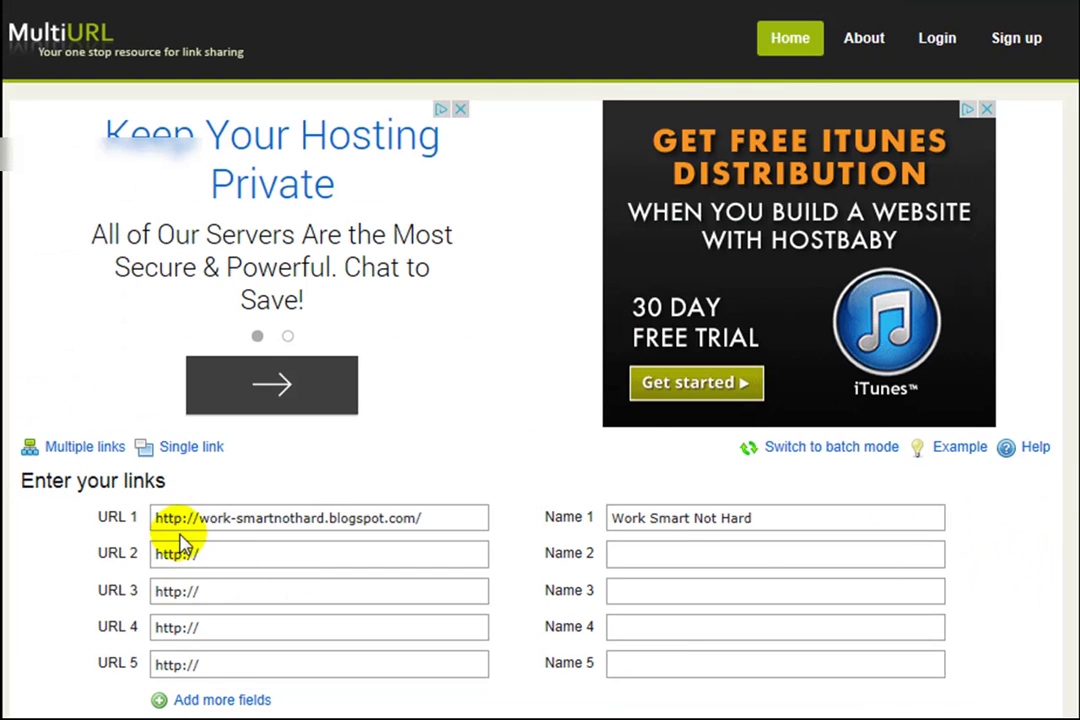
pyautogui.click(217, 553)
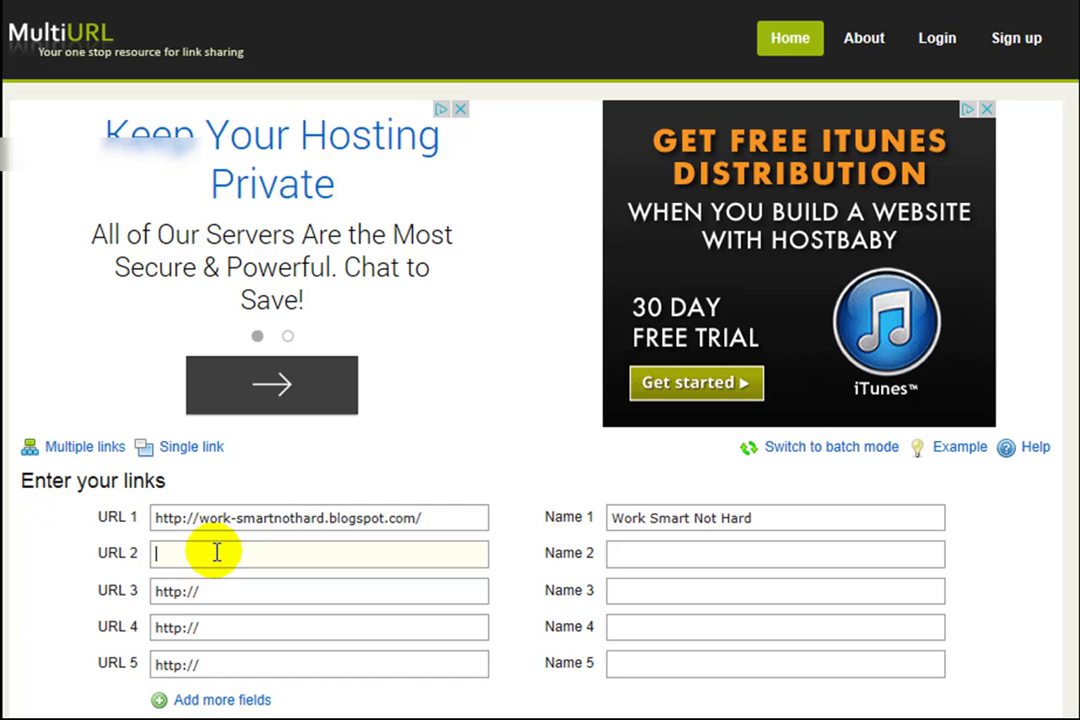
pyautogui.rightClick(217, 553)
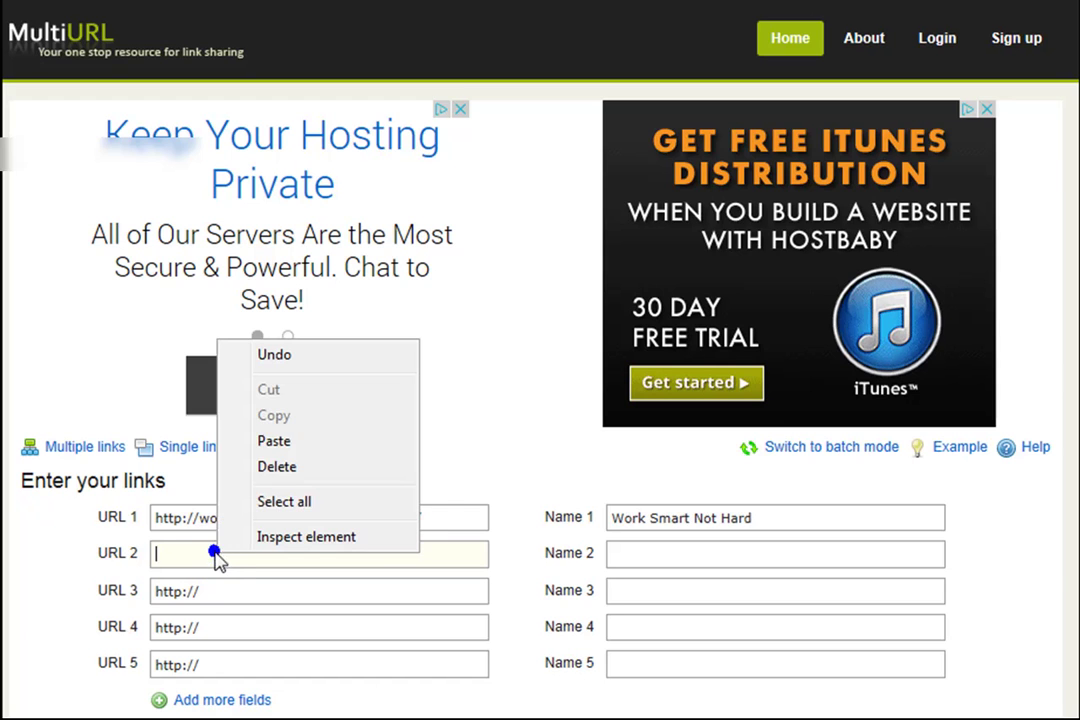
pyautogui.click(274, 434)
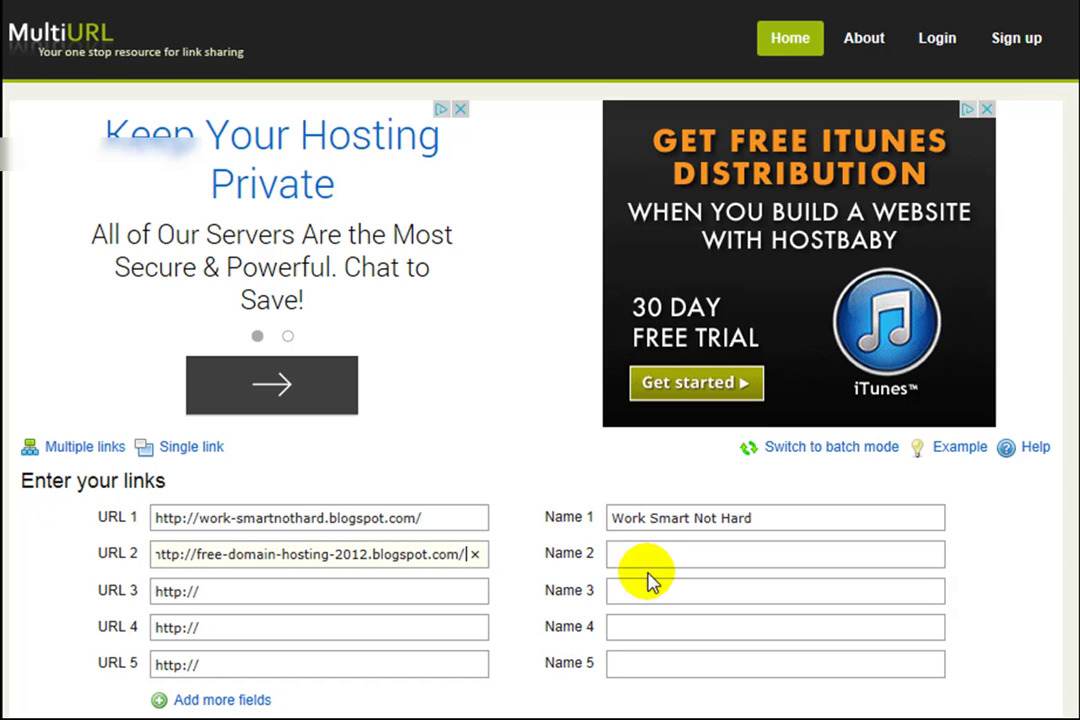
# Step: Remove the trailing slash from the URL 2 address and add it back
pyautogui.press('BackSpace')
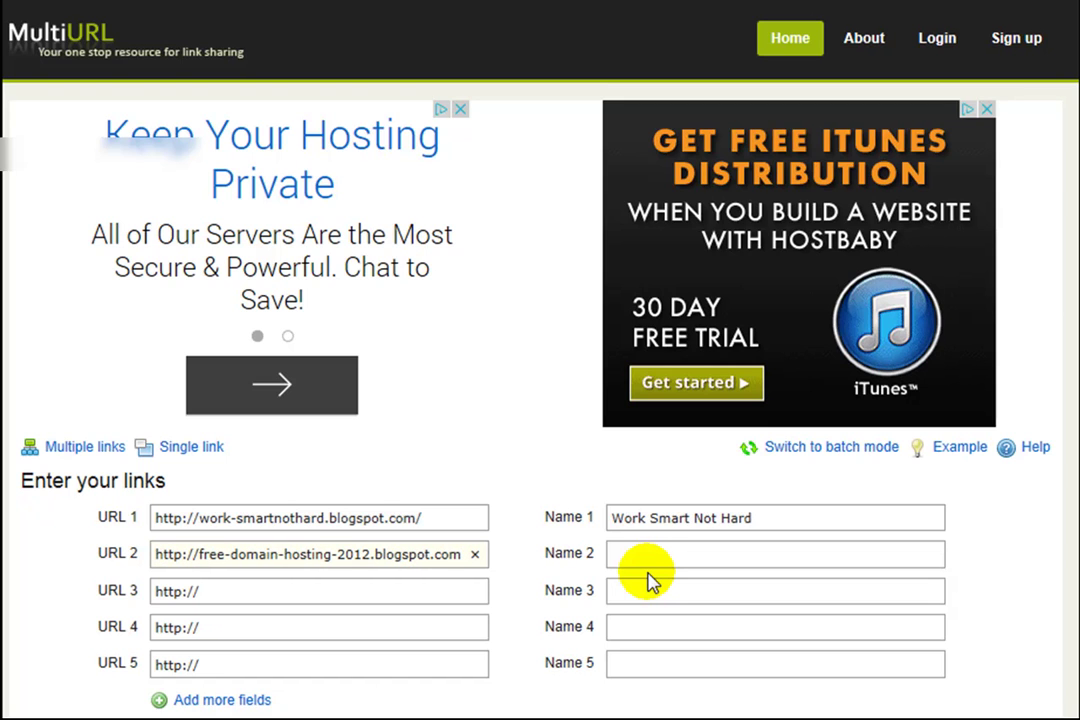
pyautogui.click(421, 517)
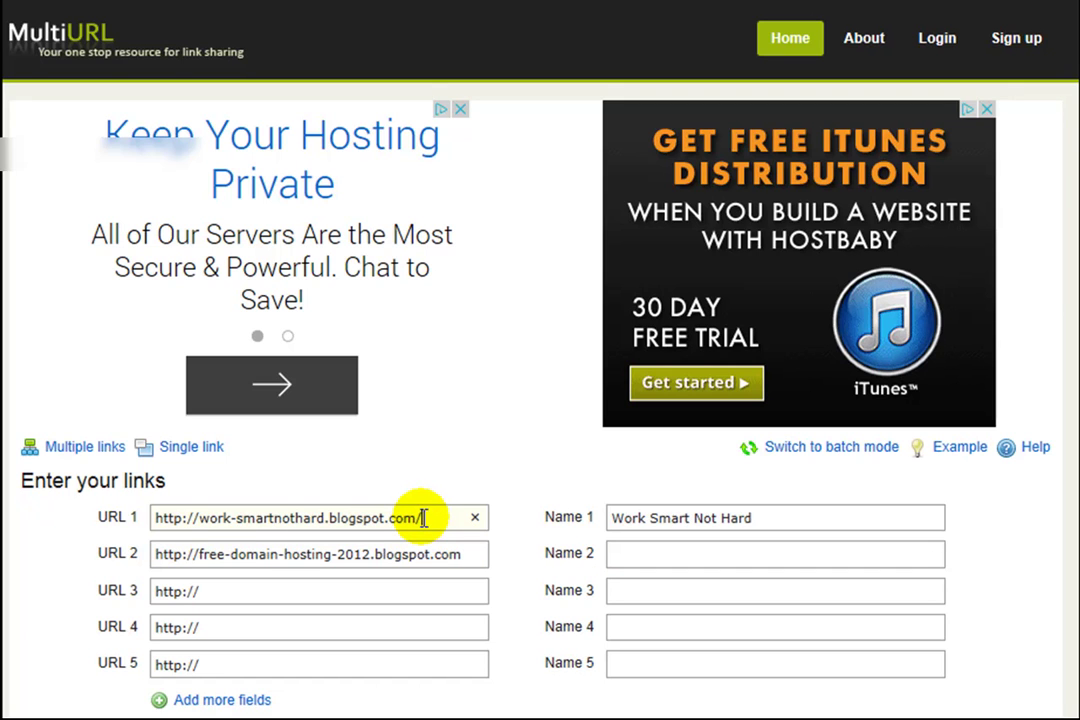
pyautogui.click(463, 558)
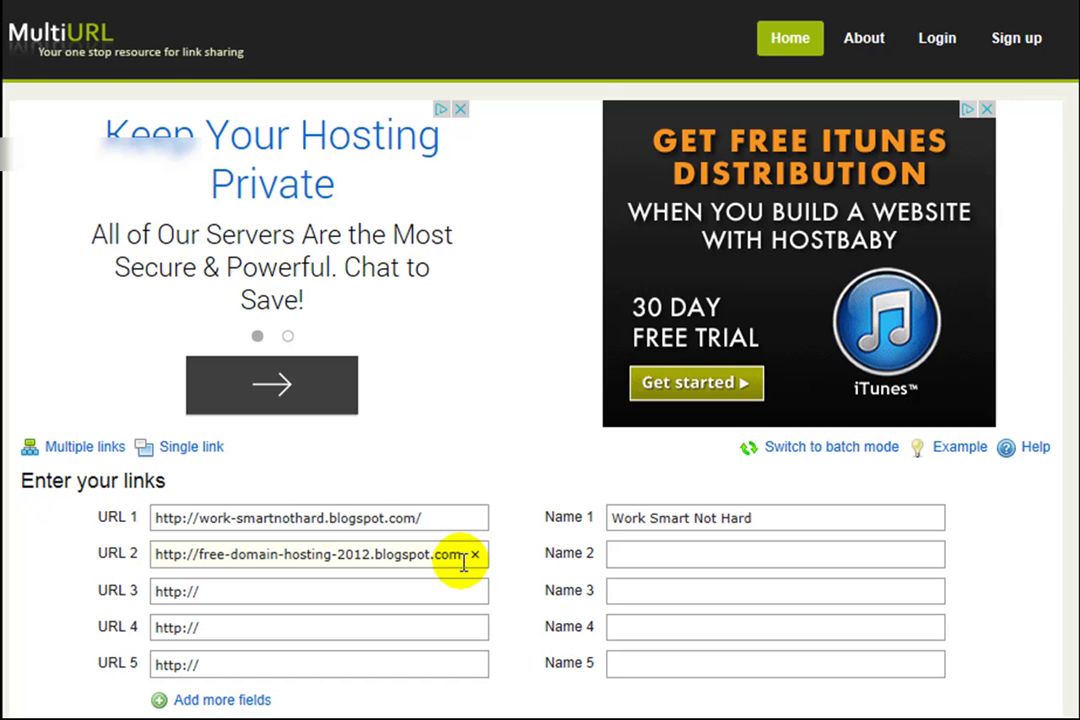
pyautogui.write('/')
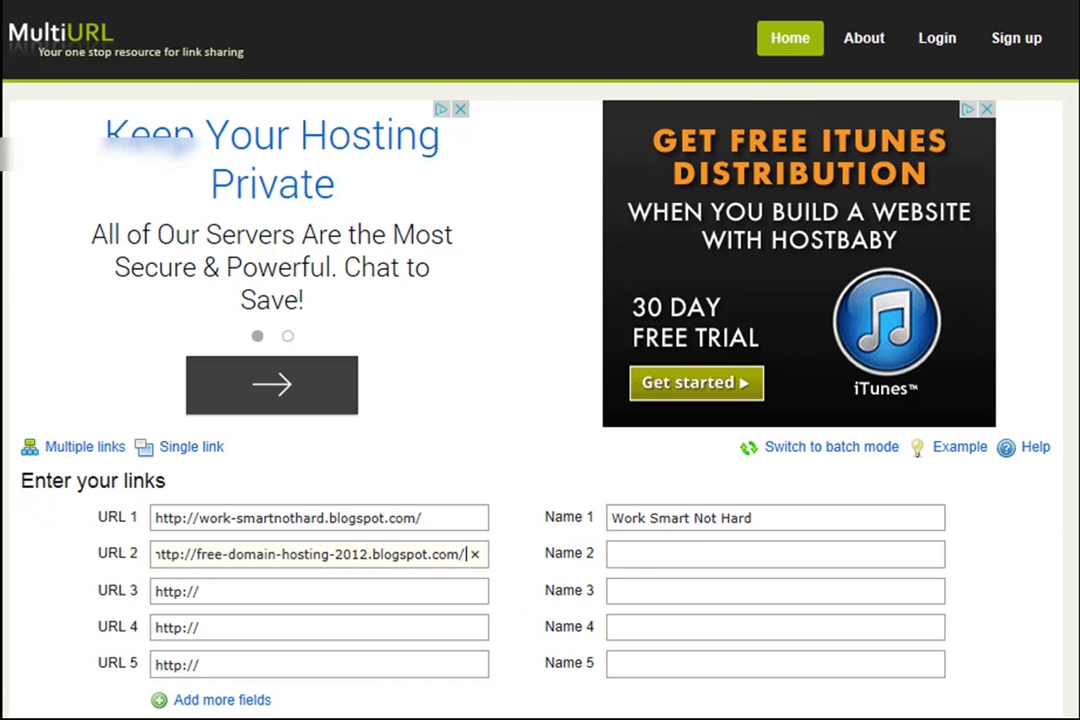
# Step: Copy "Free Domain (TLD), Free Hosting" from the Word document into the Name 2 field of the MultiURL form
pyautogui.hotkey('alt', 'Tab')
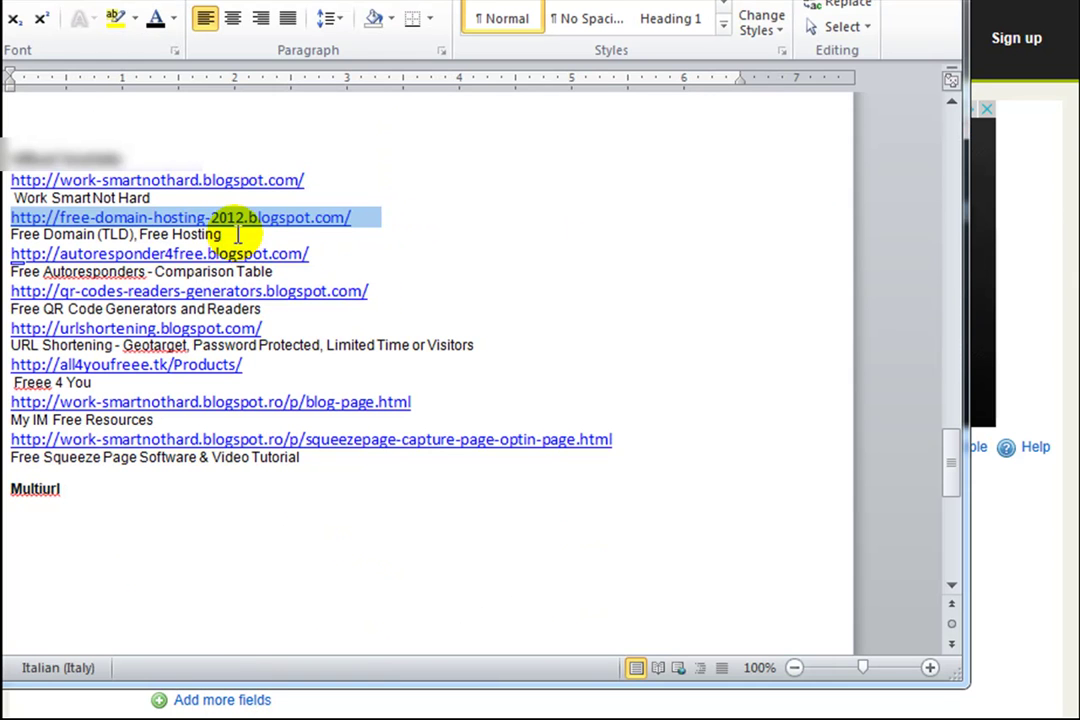
pyautogui.moveTo(222, 234); pyautogui.dragTo(22, 236)
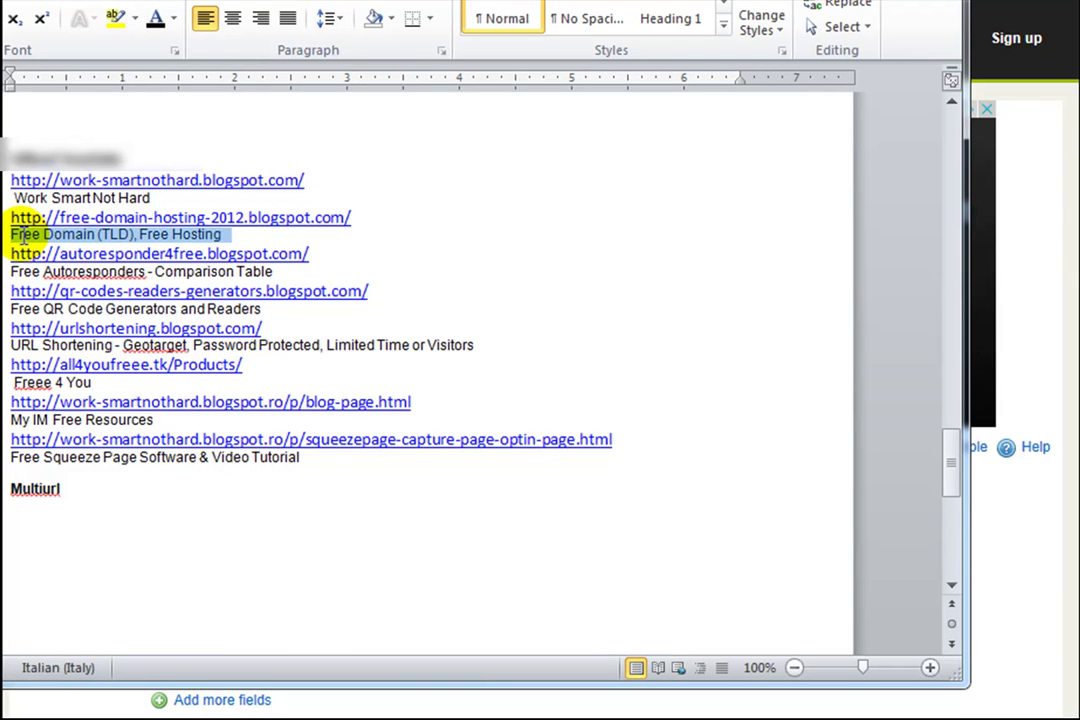
pyautogui.rightClick(20, 234)
pyautogui.click(70, 272)
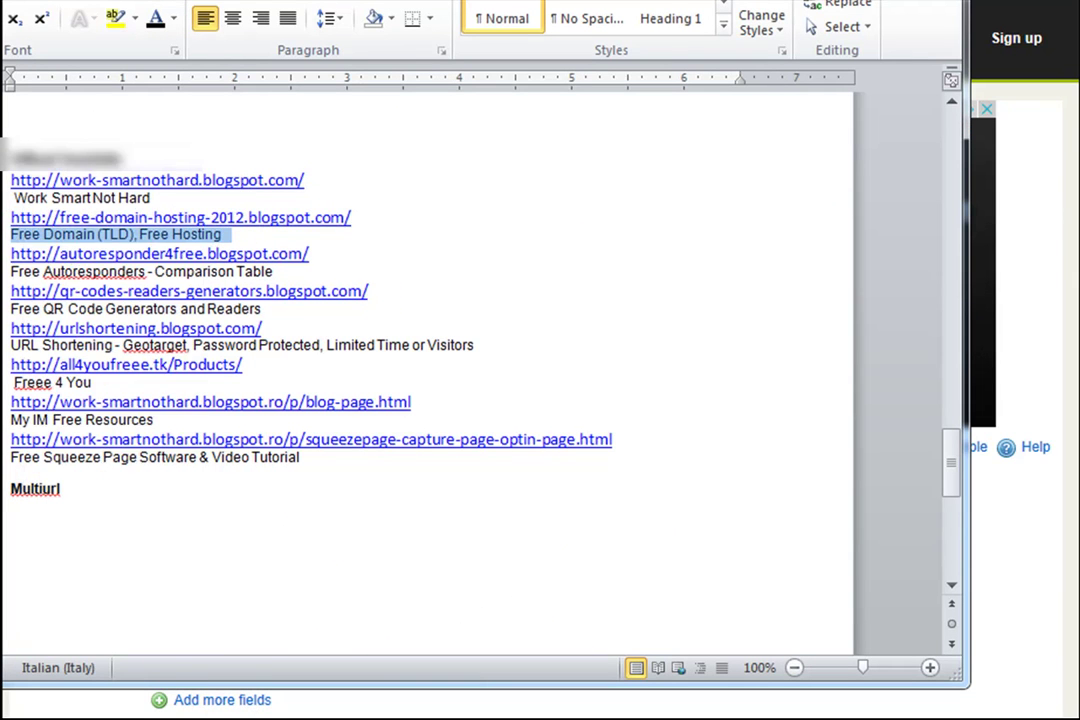
pyautogui.click(1037, 620)
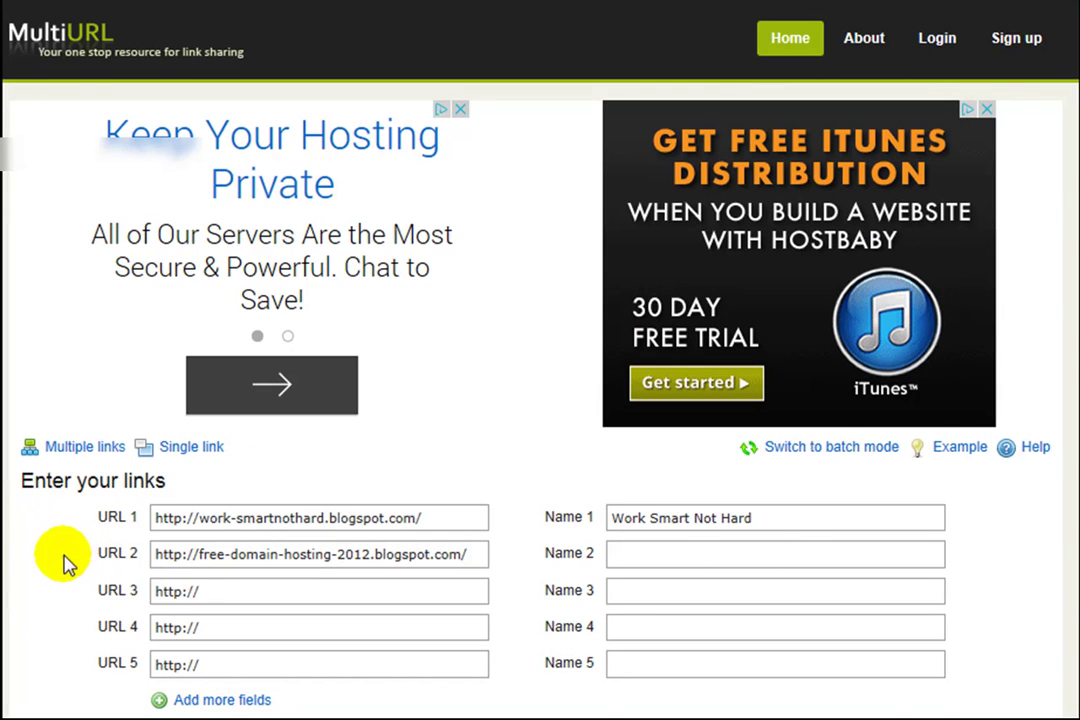
pyautogui.click(646, 553)
pyautogui.rightClick(644, 556)
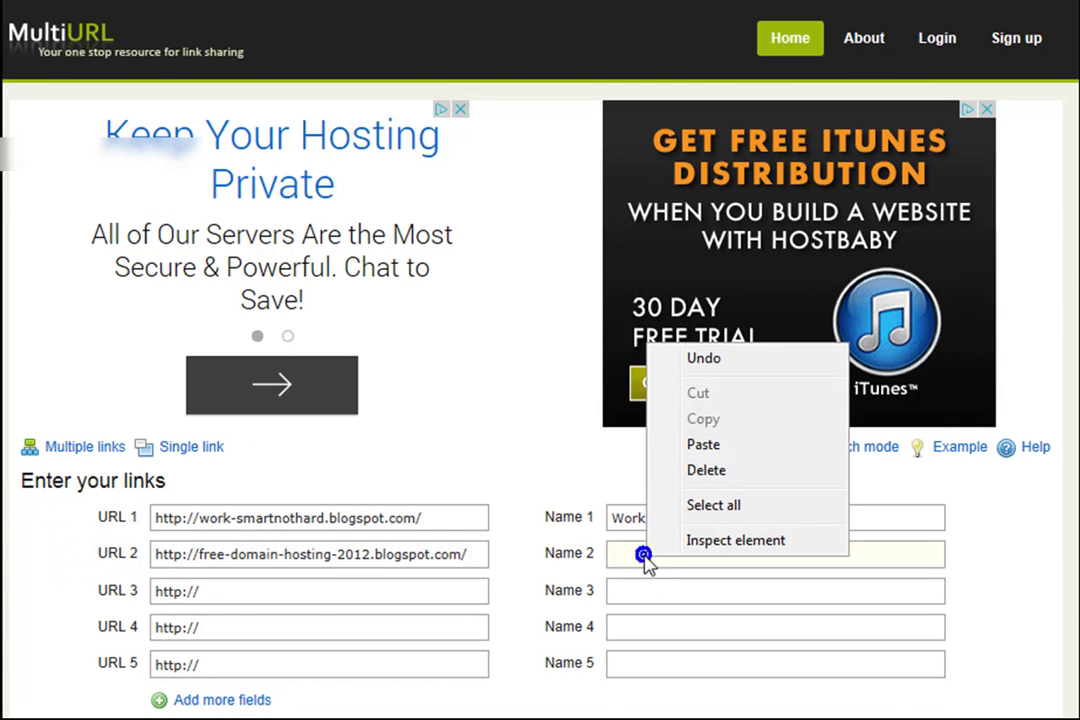
pyautogui.click(712, 445)
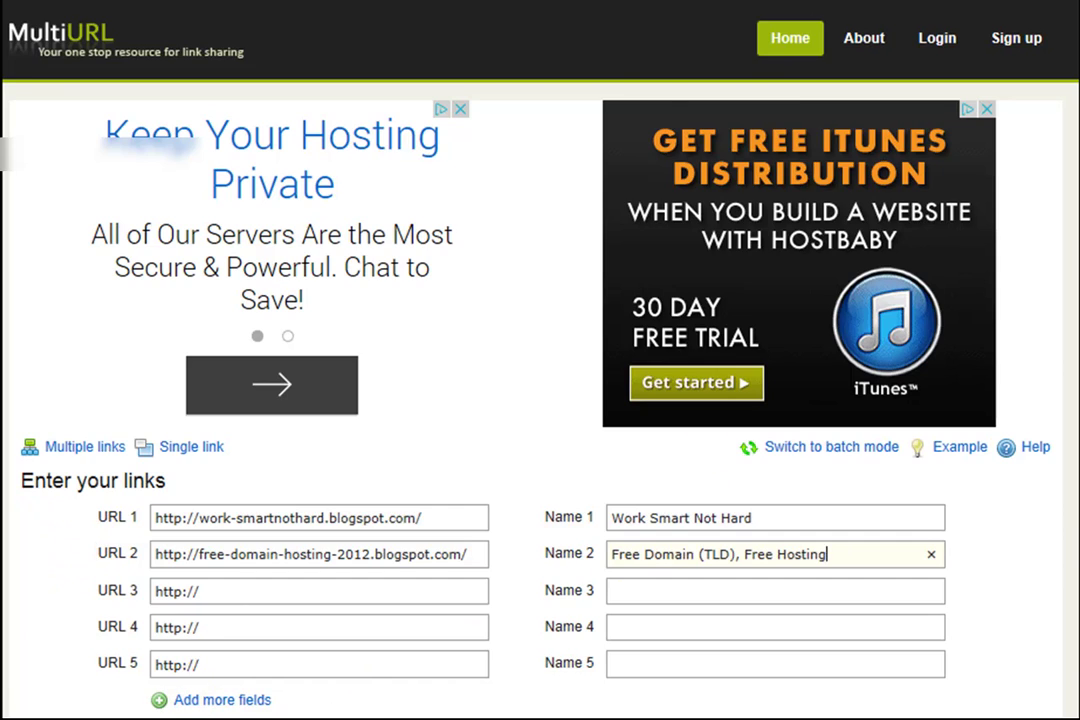
# Step: Copy "Free Autoresponders - Comparison Table" from the Word document into the Name 3 field of the MultiURL form
pyautogui.hotkey('alt', 'Tab')
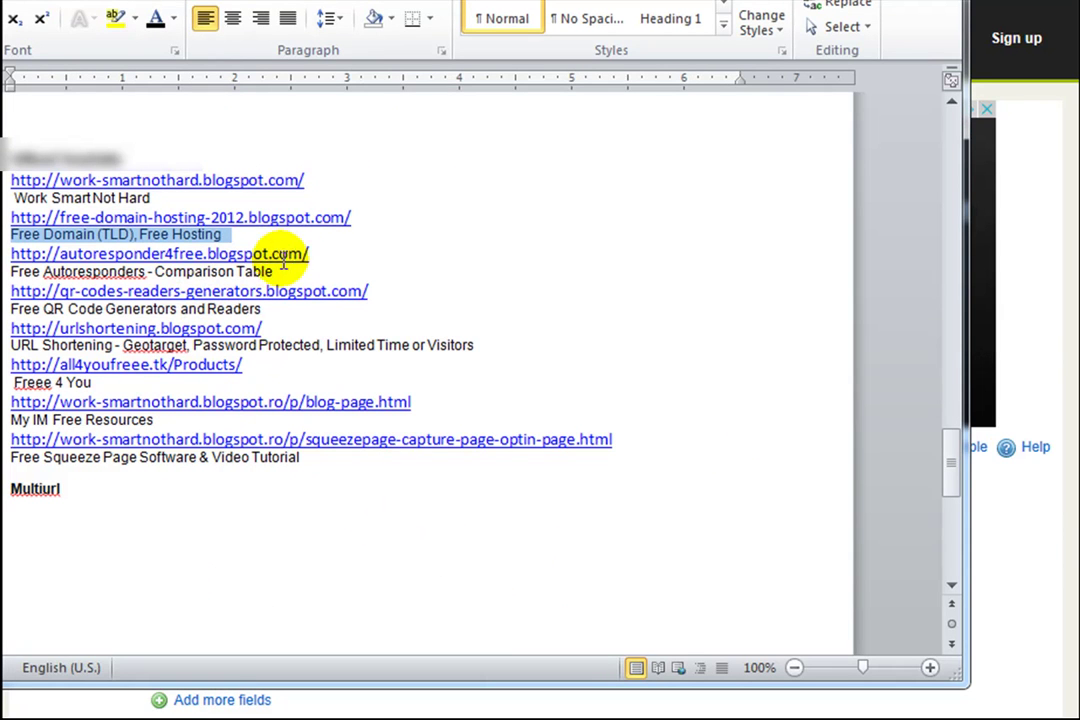
pyautogui.moveTo(280, 271); pyautogui.dragTo(24, 284)
pyautogui.rightClick(30, 278)
pyautogui.click(88, 313)
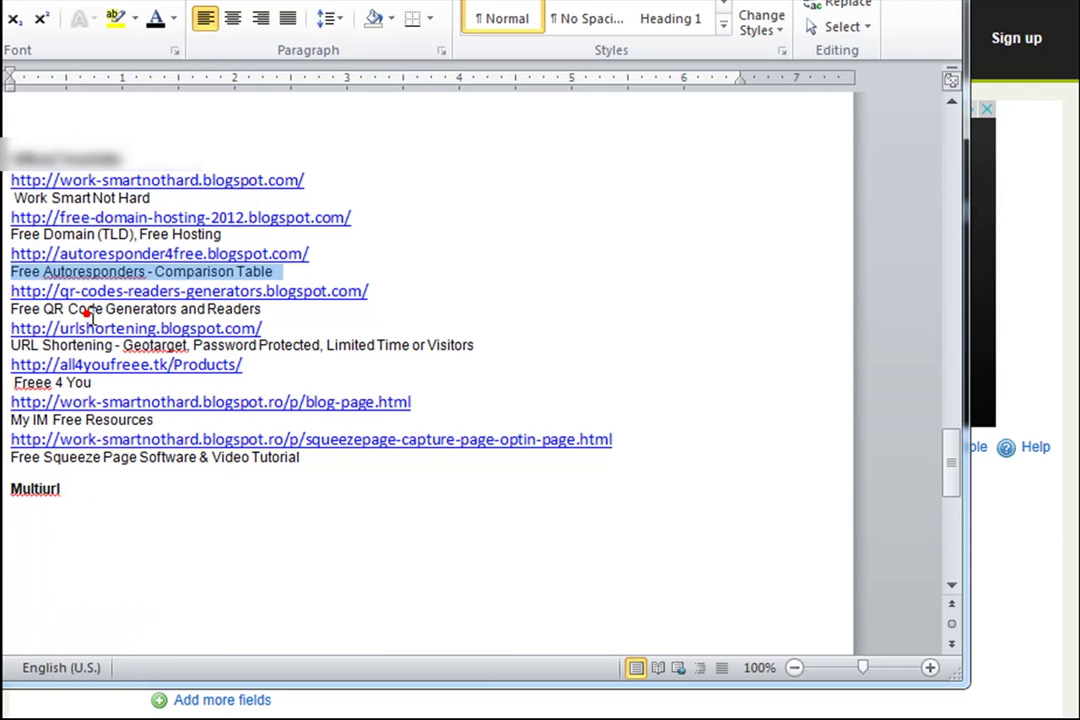
pyautogui.hotkey('alt', 'Tab')
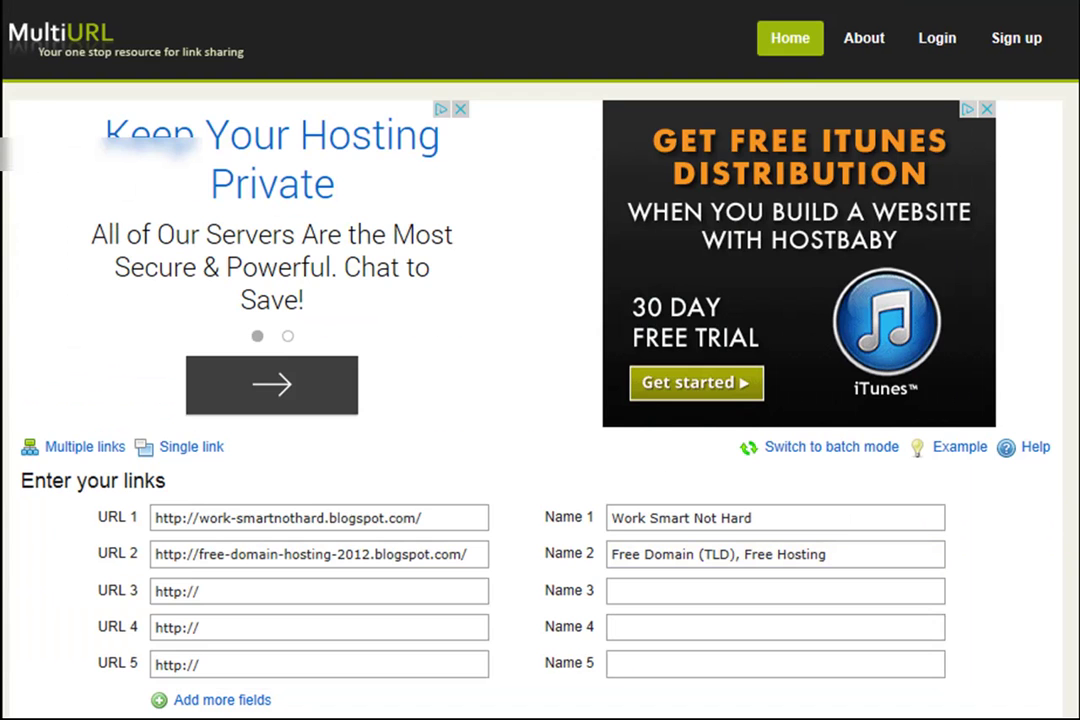
pyautogui.click(773, 587)
pyautogui.rightClick(770, 587)
pyautogui.click(829, 475)
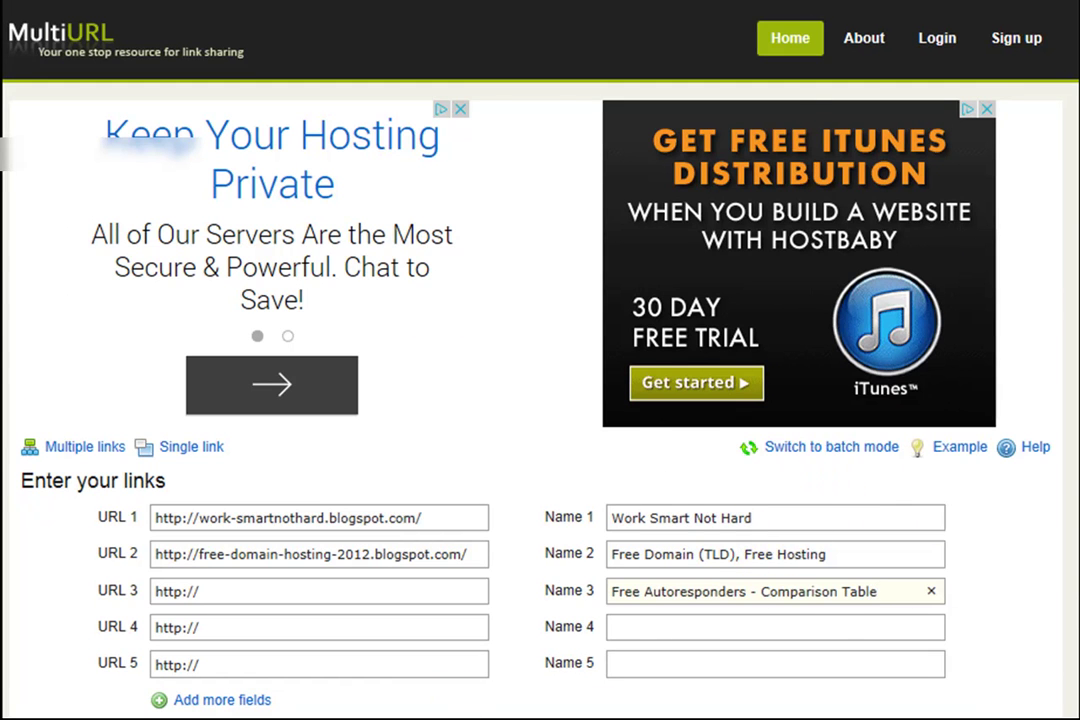
pyautogui.hotkey('alt', 'Tab')
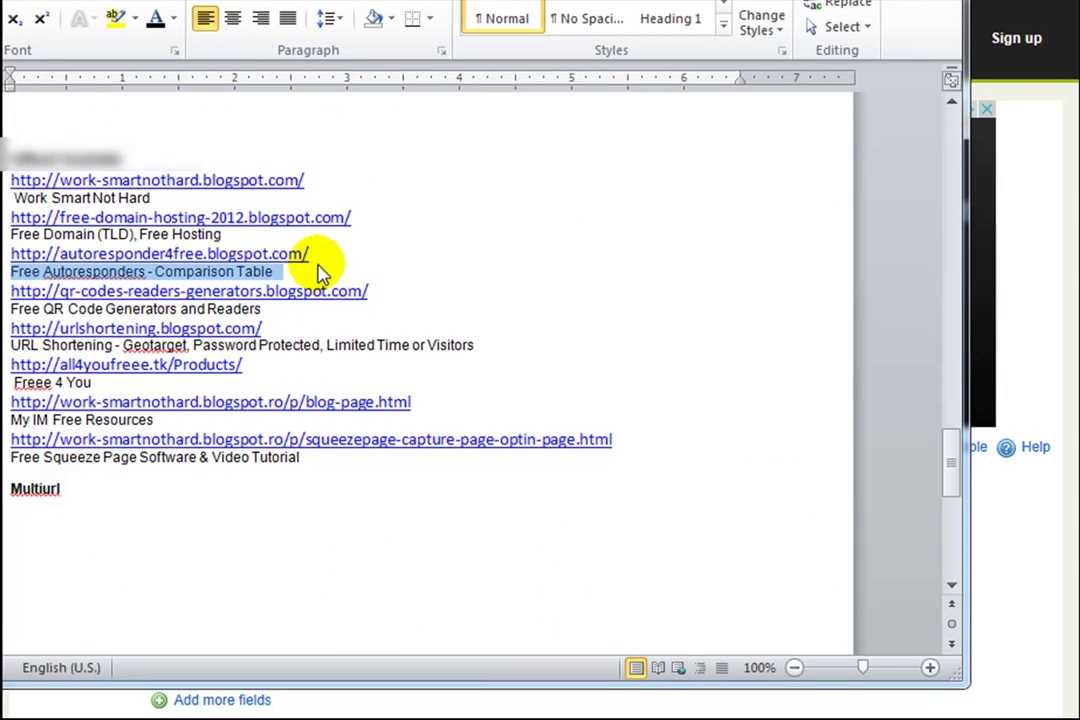
pyautogui.moveTo(313, 254); pyautogui.dragTo(229, 254)
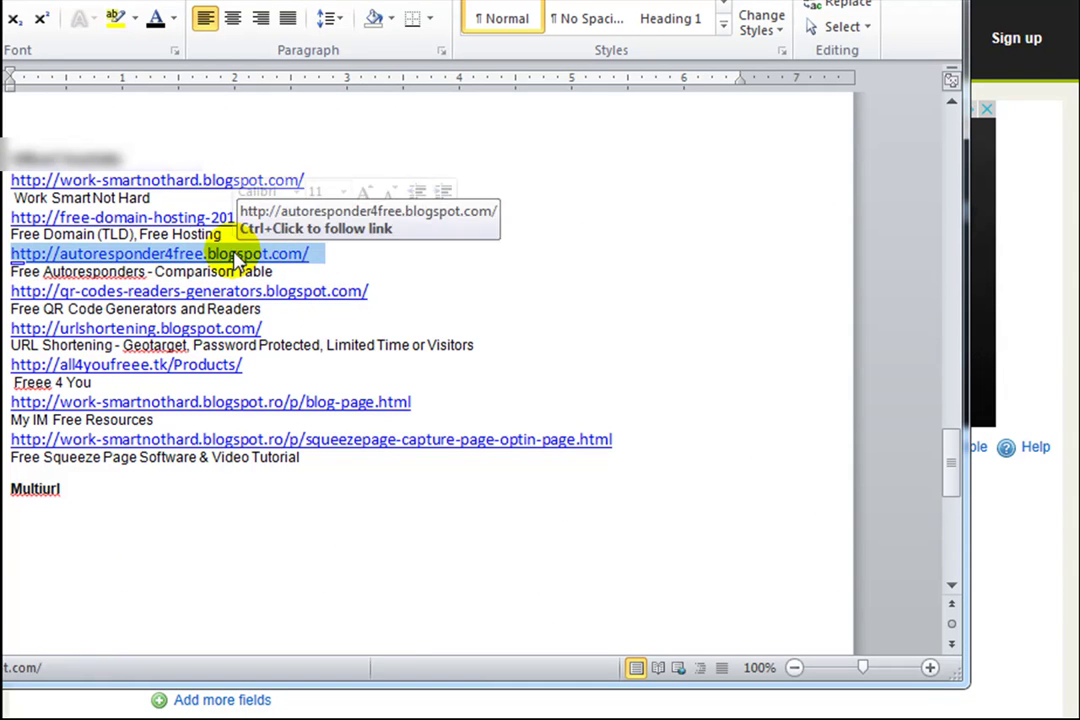
pyautogui.rightClick(233, 252)
pyautogui.click(290, 292)
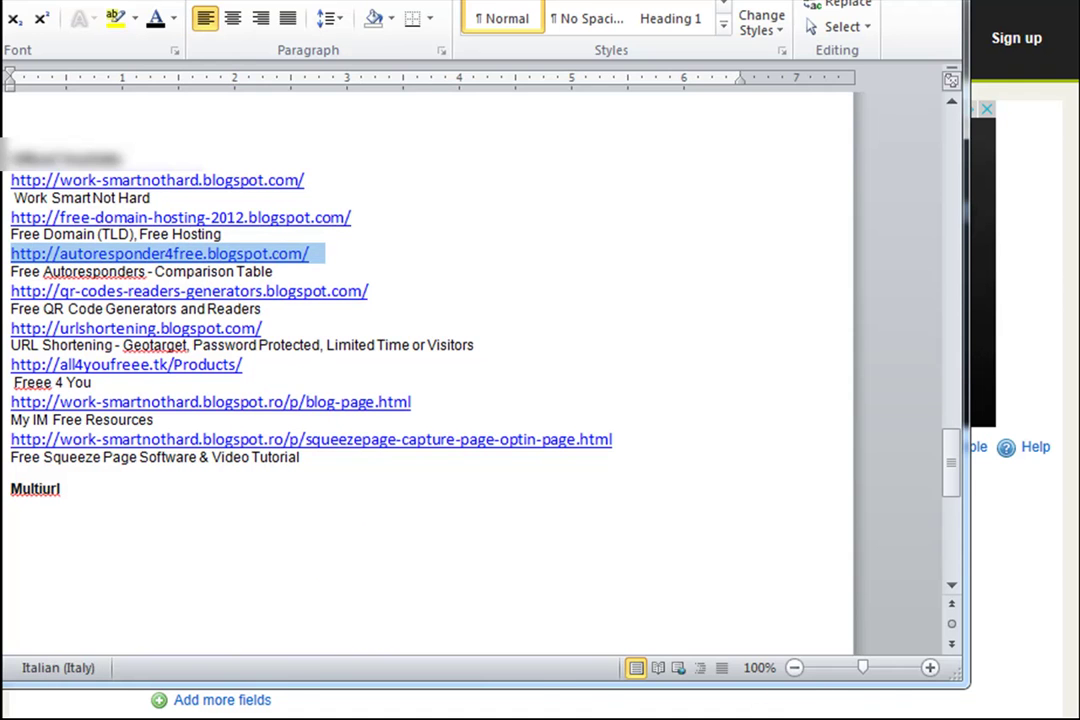
pyautogui.hotkey('alt', 'Tab')
pyautogui.click(407, 590)
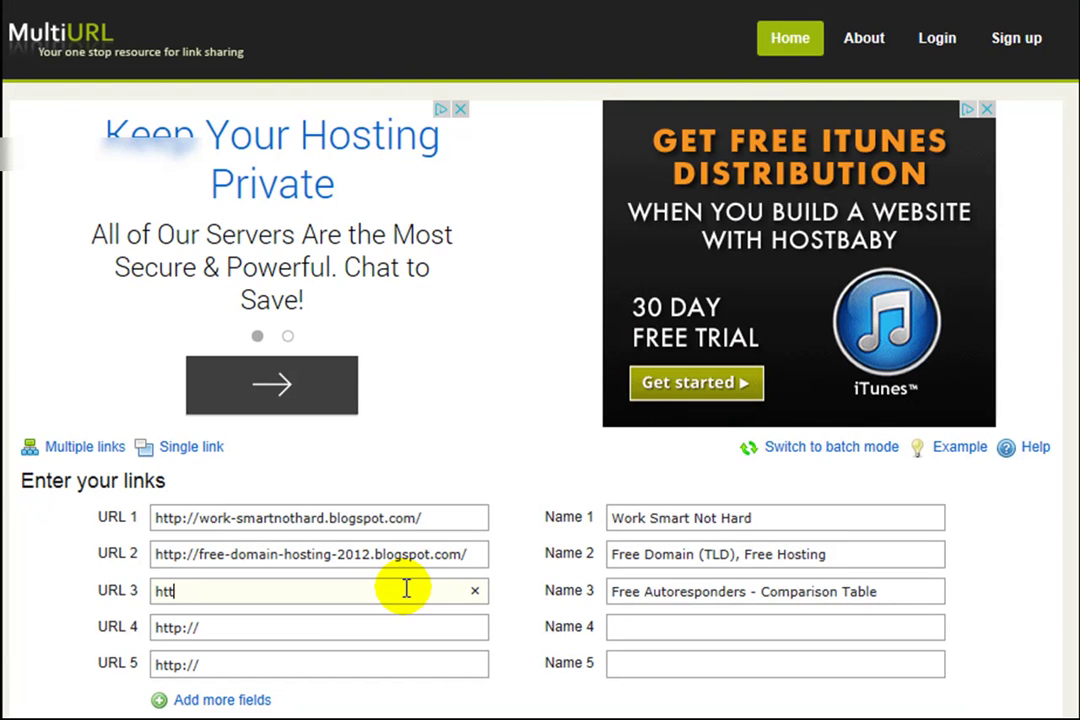
pyautogui.rightClick(400, 590)
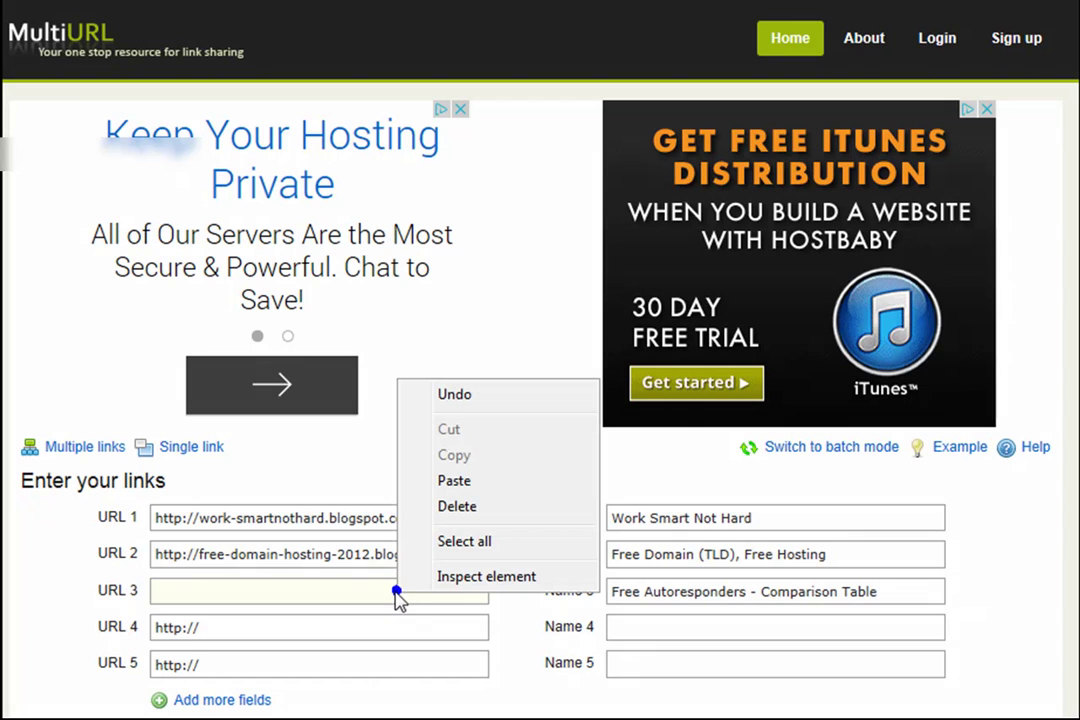
pyautogui.click(452, 482)
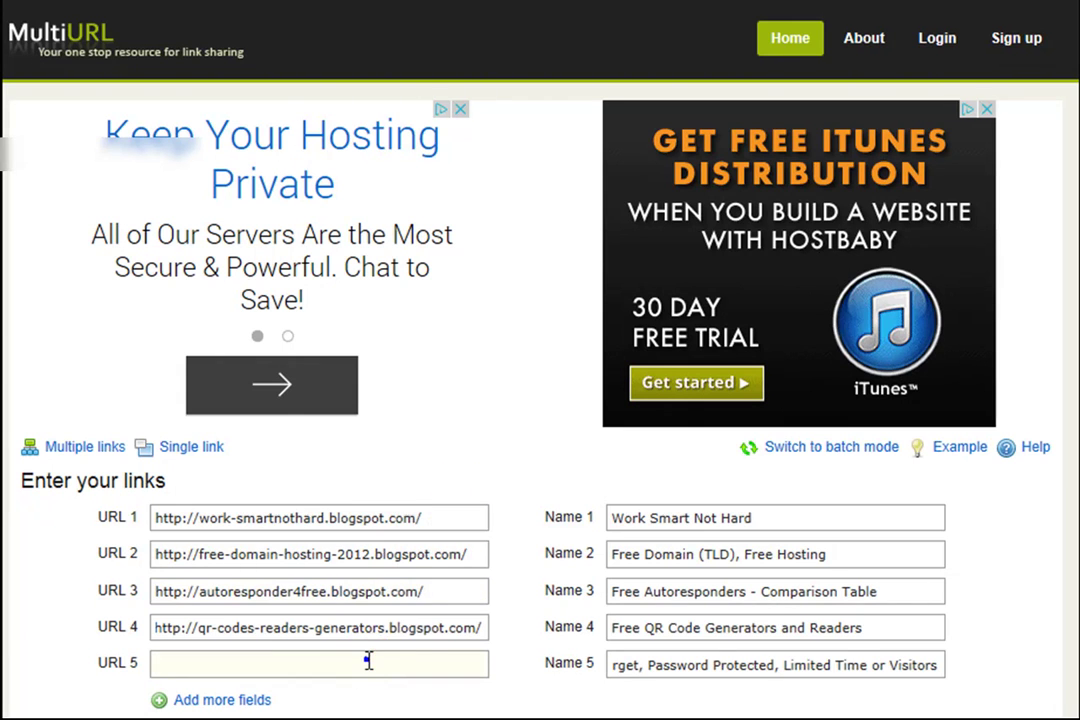
pyautogui.rightClick(368, 662)
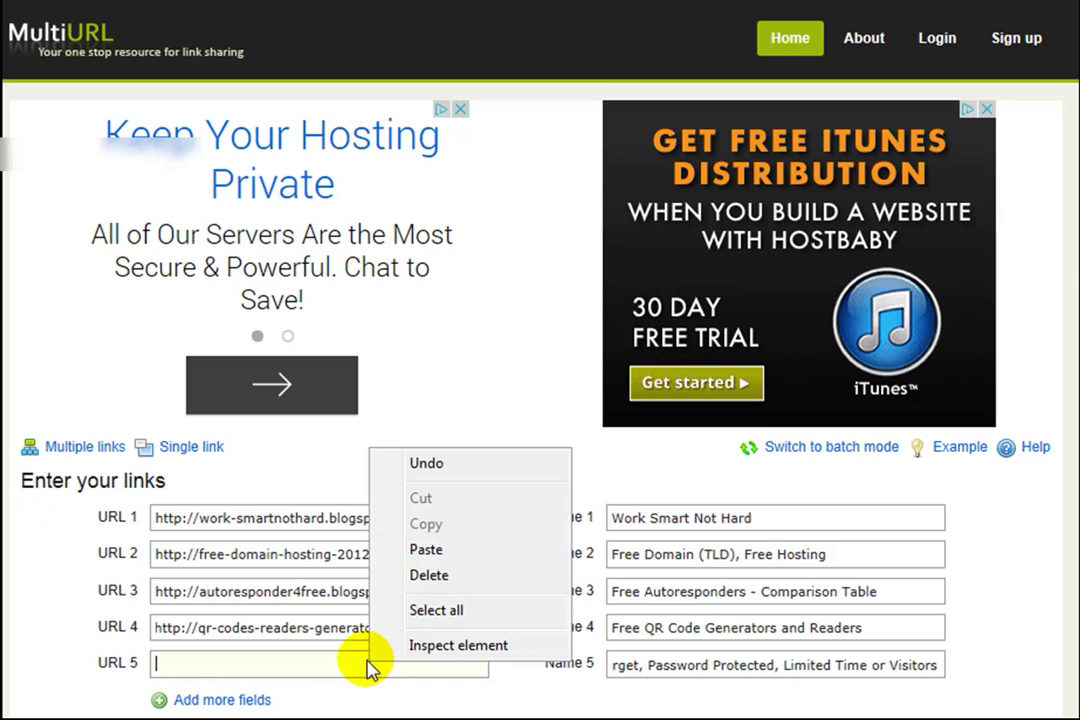
pyautogui.click(426, 549)
pyautogui.scroll(-2, 417, 586)
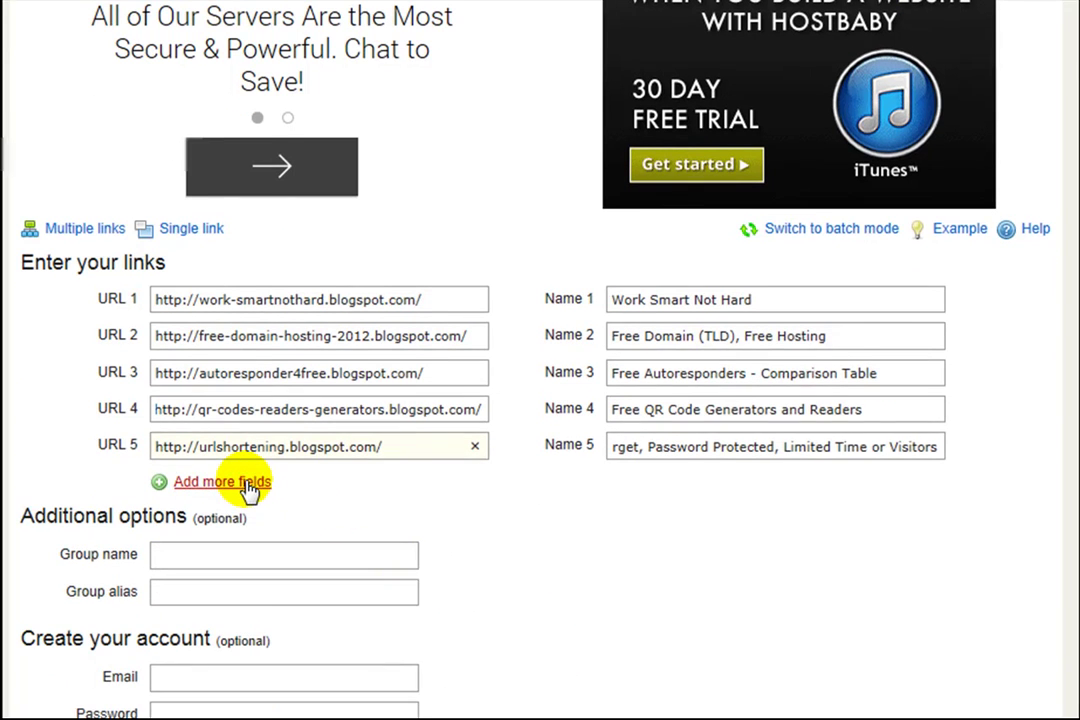
pyautogui.scroll(-1, 248, 488)
pyautogui.click(222, 377)
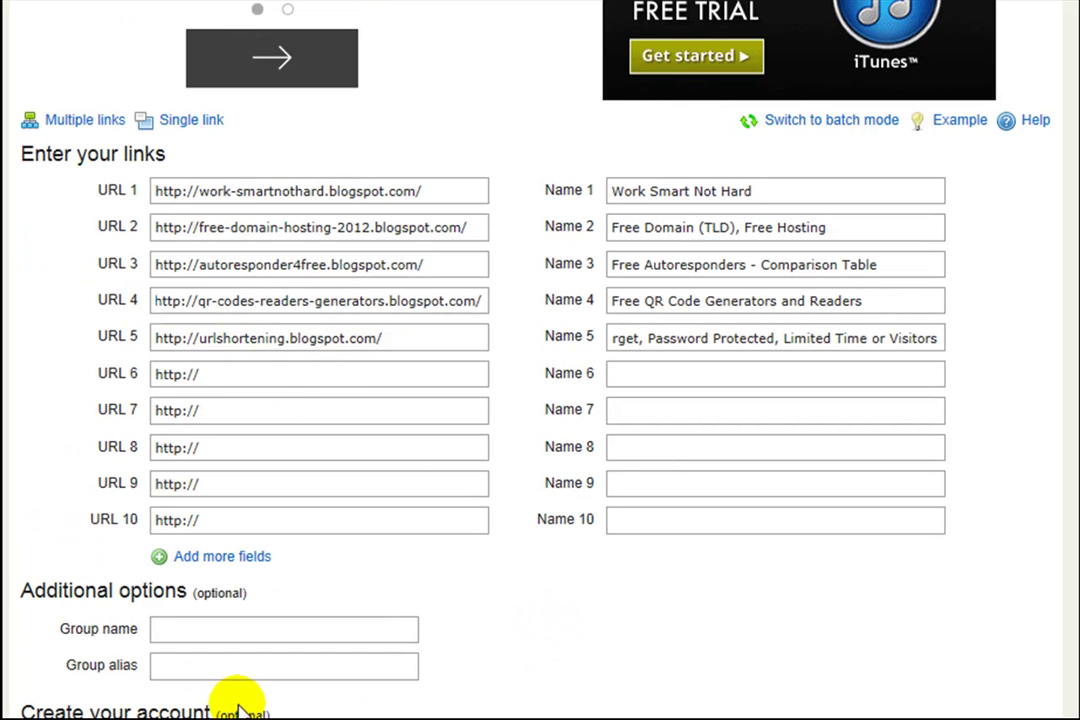
# Step: Copy "Freee 4 You" from the Word document into the Name 6 field of the MultiURL form
pyautogui.hotkey('alt', 'Tab')
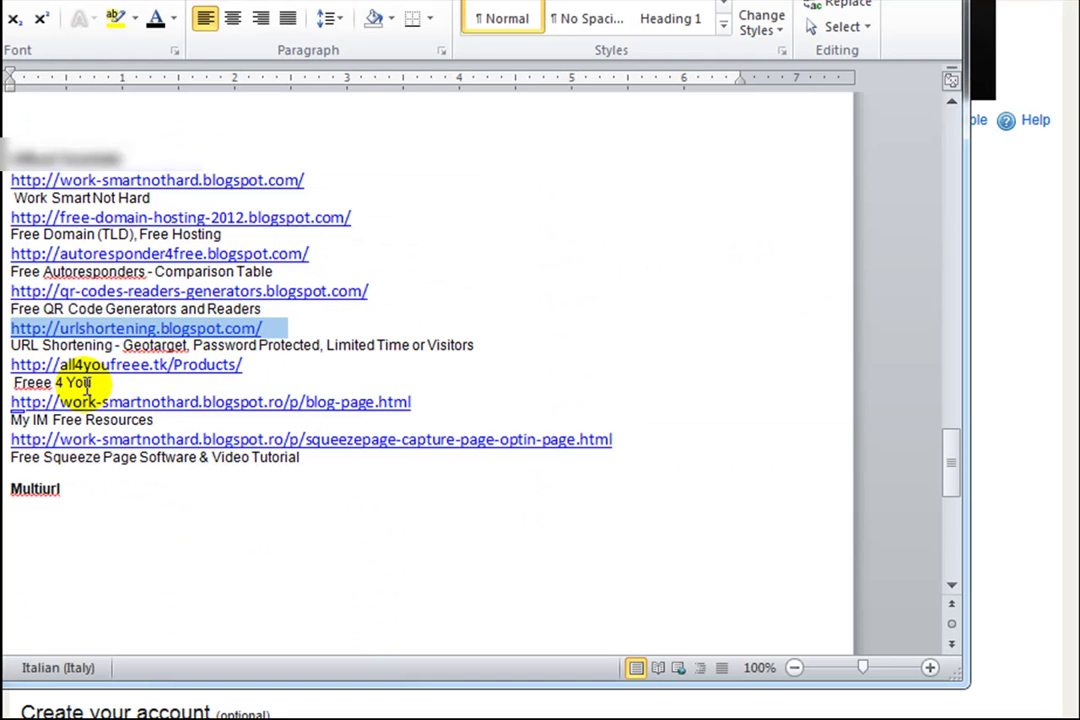
pyautogui.moveTo(90, 383); pyautogui.dragTo(28, 392)
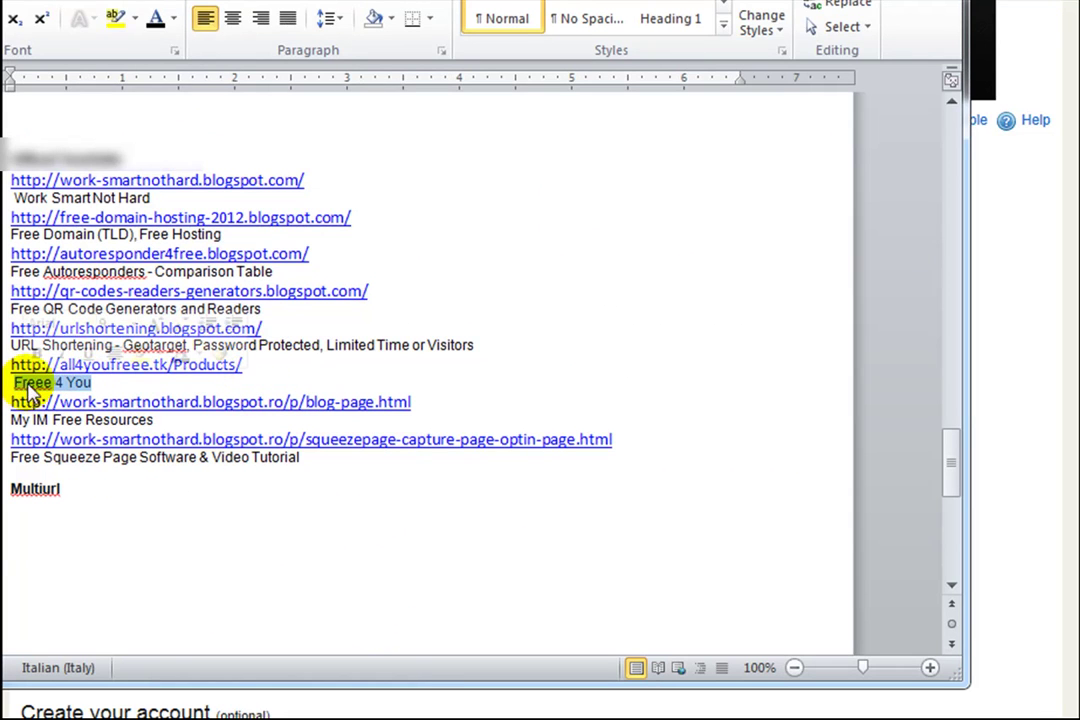
pyautogui.rightClick(26, 385)
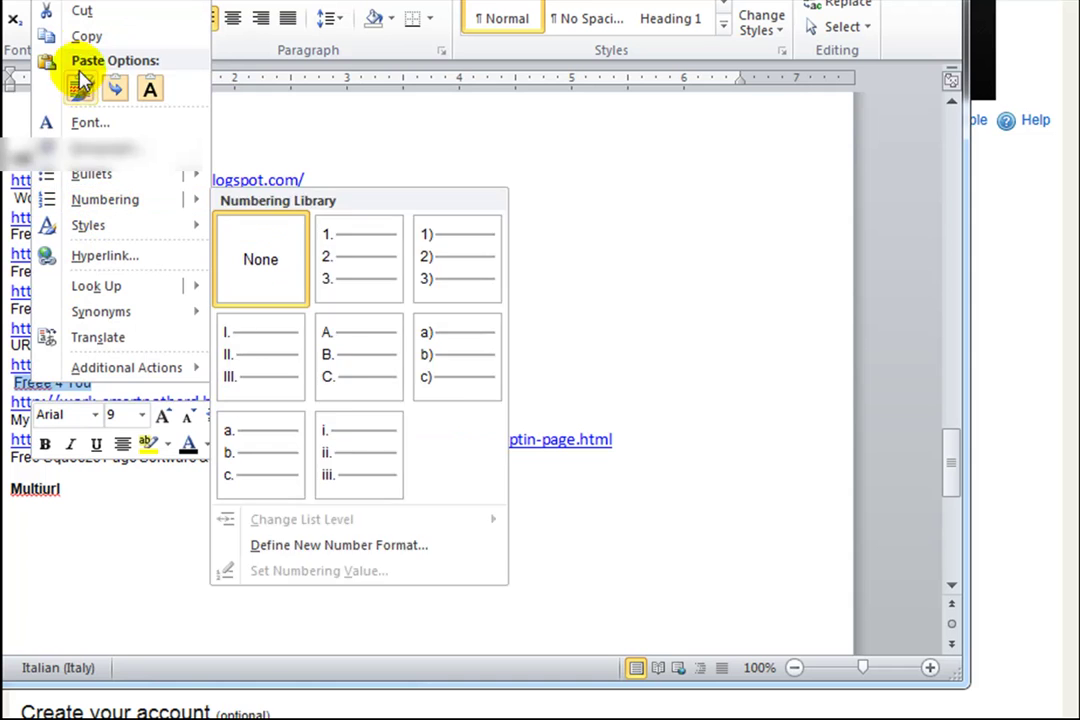
pyautogui.click(85, 35)
pyautogui.hotkey('alt', 'Tab')
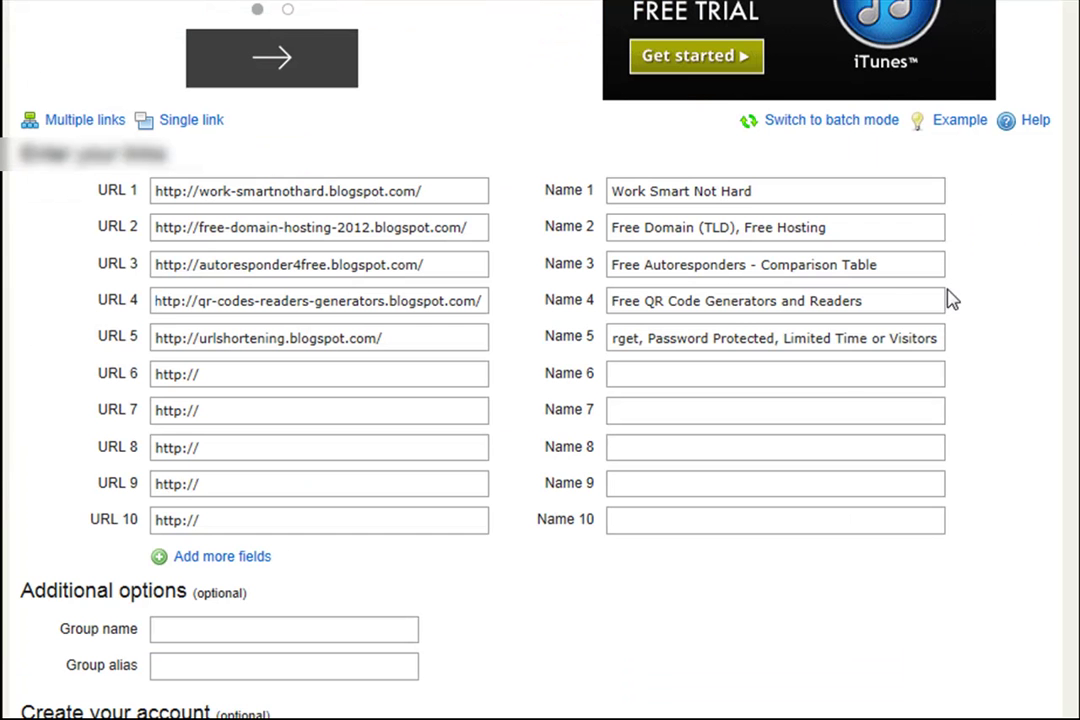
pyautogui.click(825, 377)
pyautogui.rightClick(825, 377)
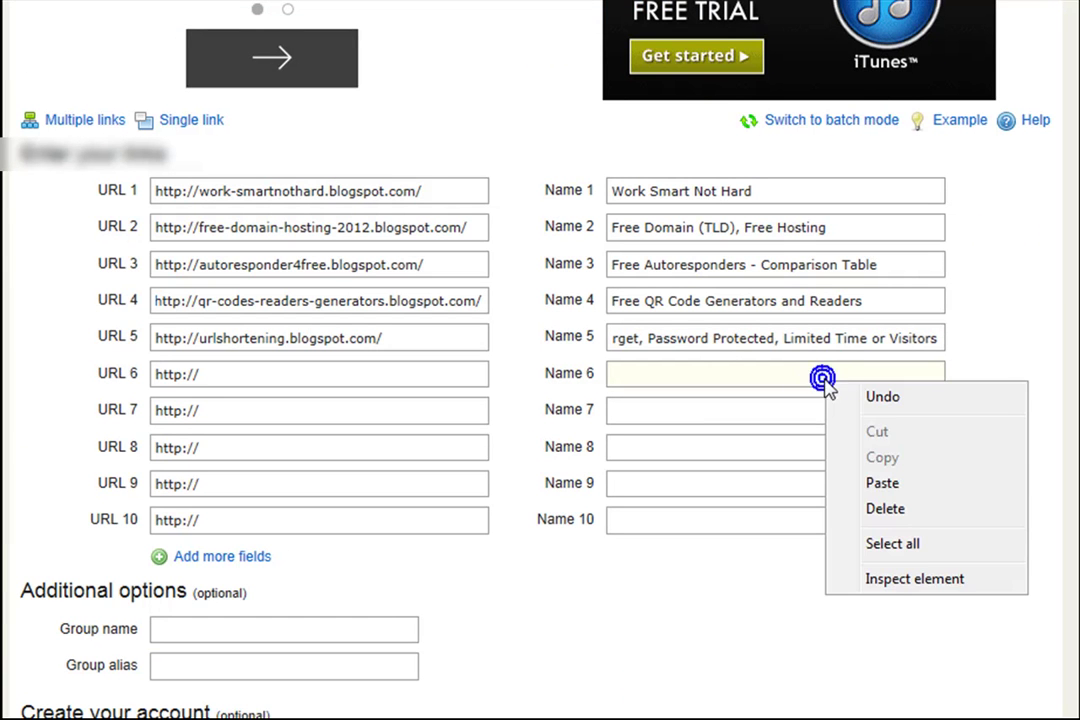
pyautogui.click(882, 482)
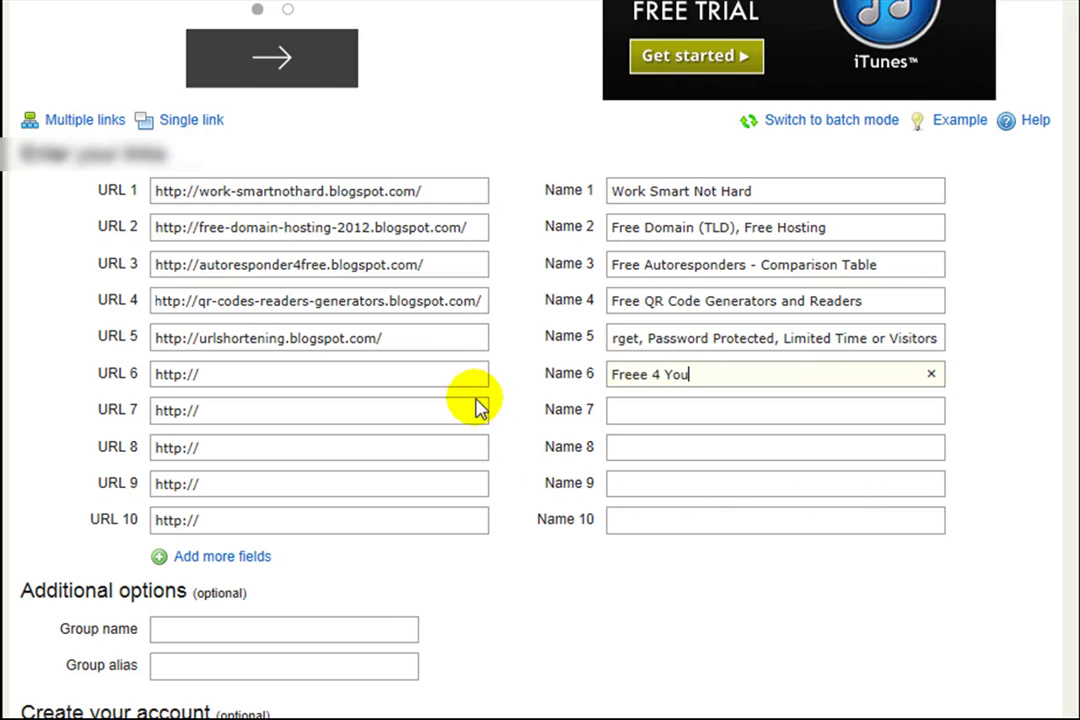
pyautogui.click(452, 374)
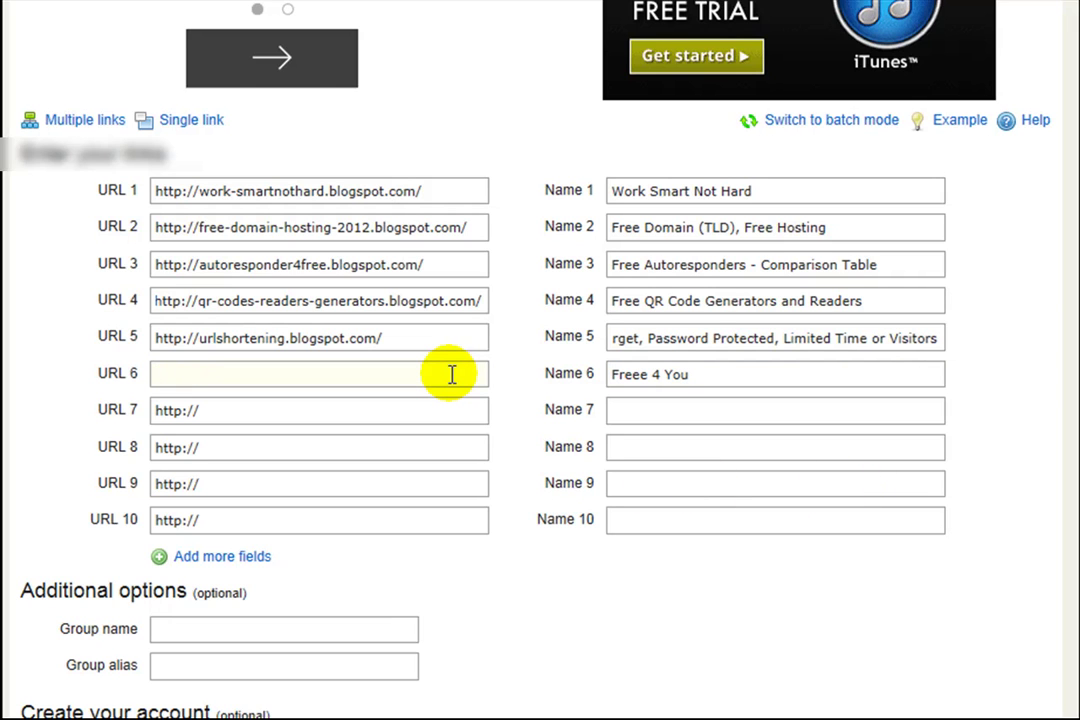
pyautogui.hotkey('alt', 'Tab')
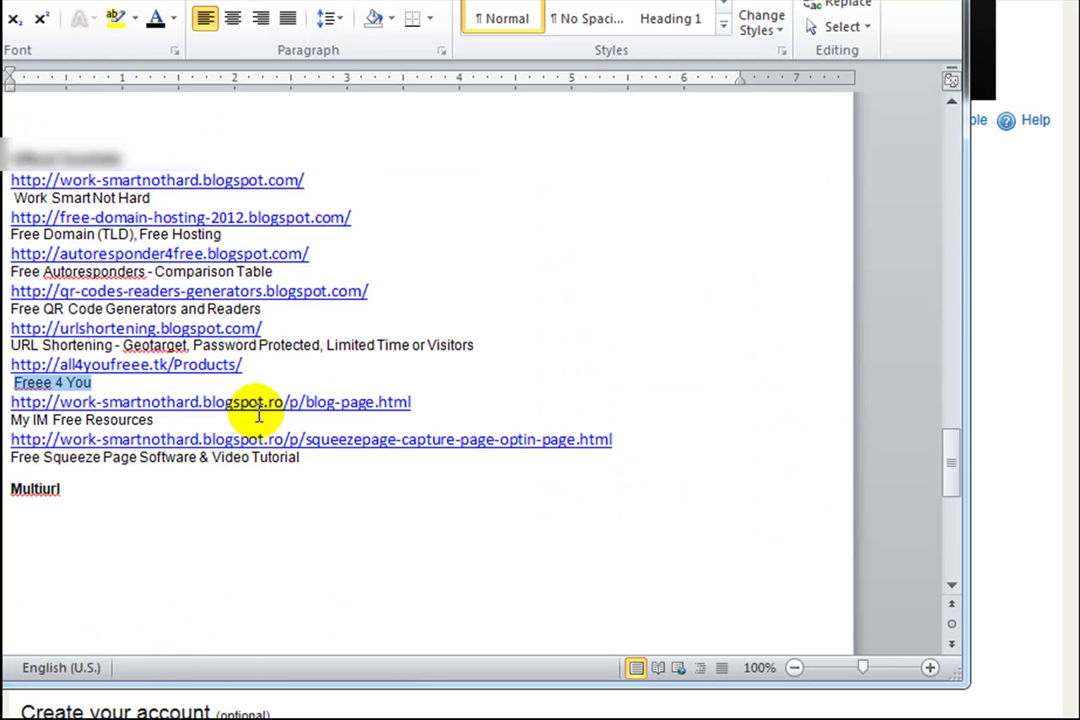
pyautogui.moveTo(244, 364); pyautogui.dragTo(27, 370)
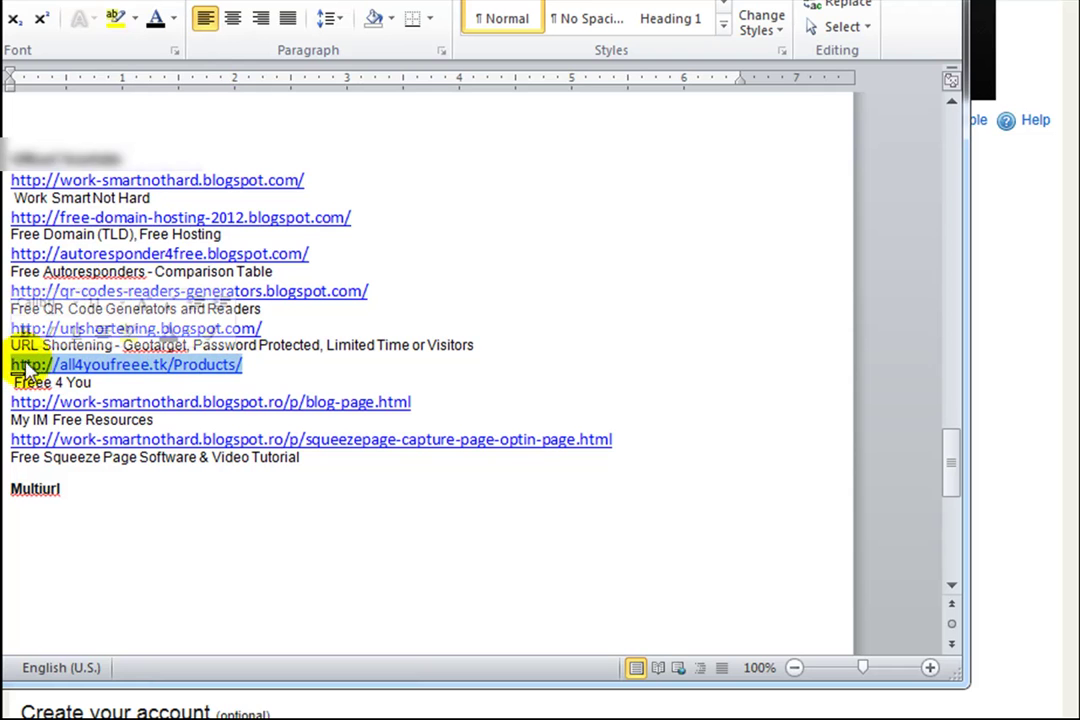
pyautogui.rightClick(16, 366)
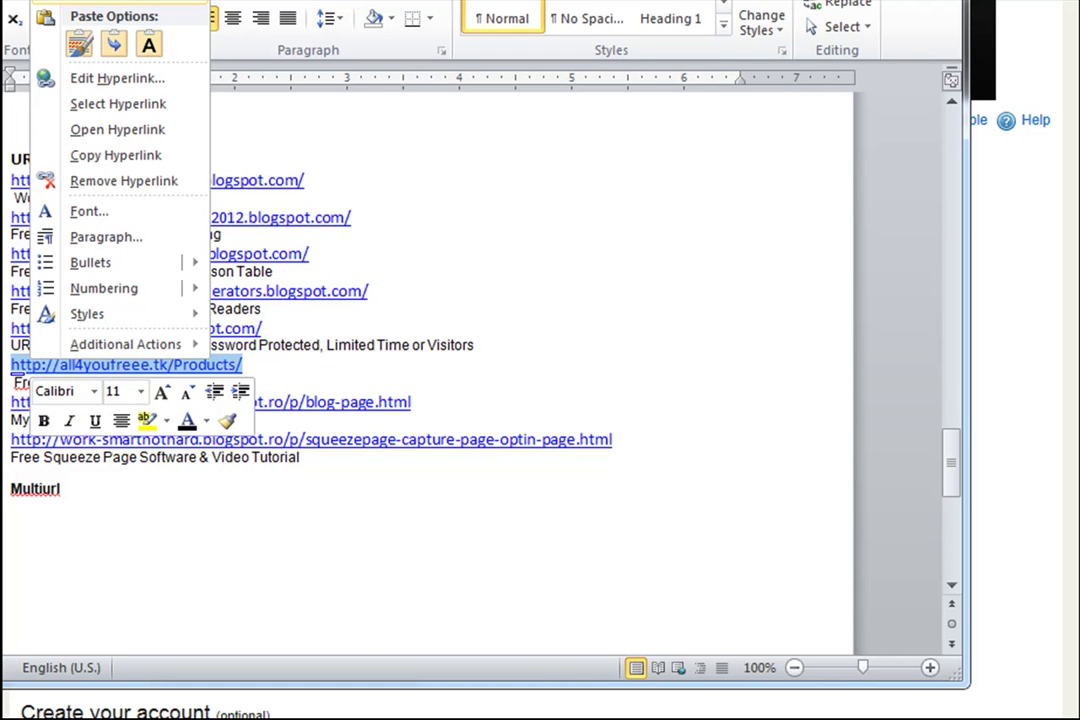
pyautogui.click(115, 155)
pyautogui.hotkey('alt', 'Tab')
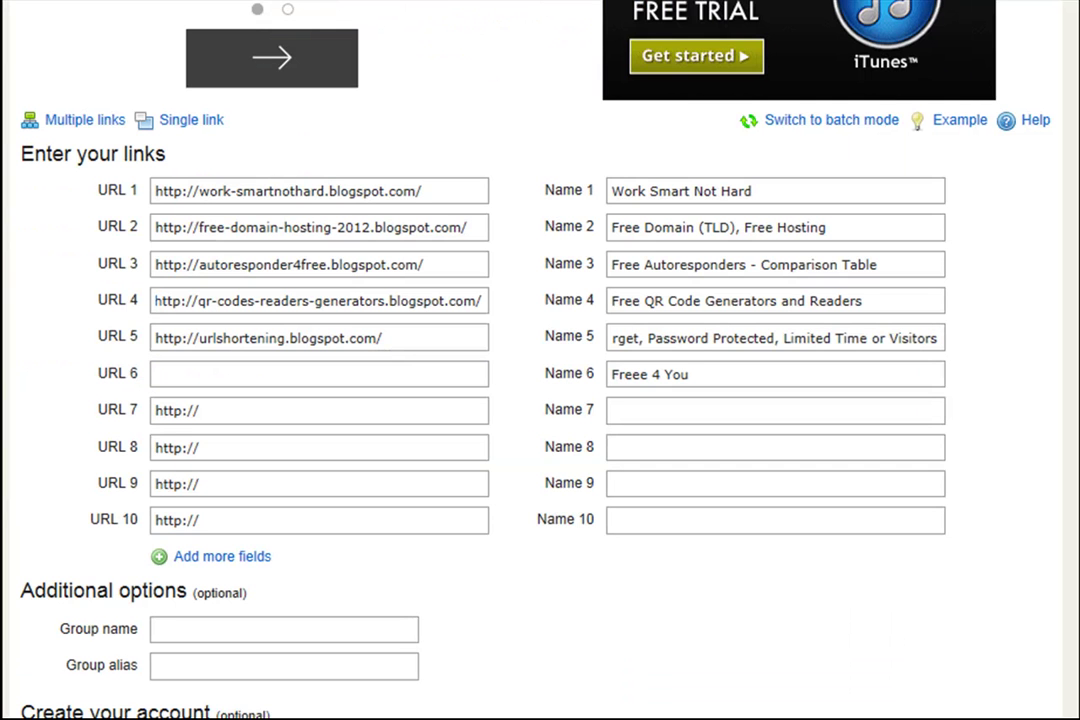
pyautogui.click(365, 372)
pyautogui.rightClick(366, 372)
pyautogui.click(424, 474)
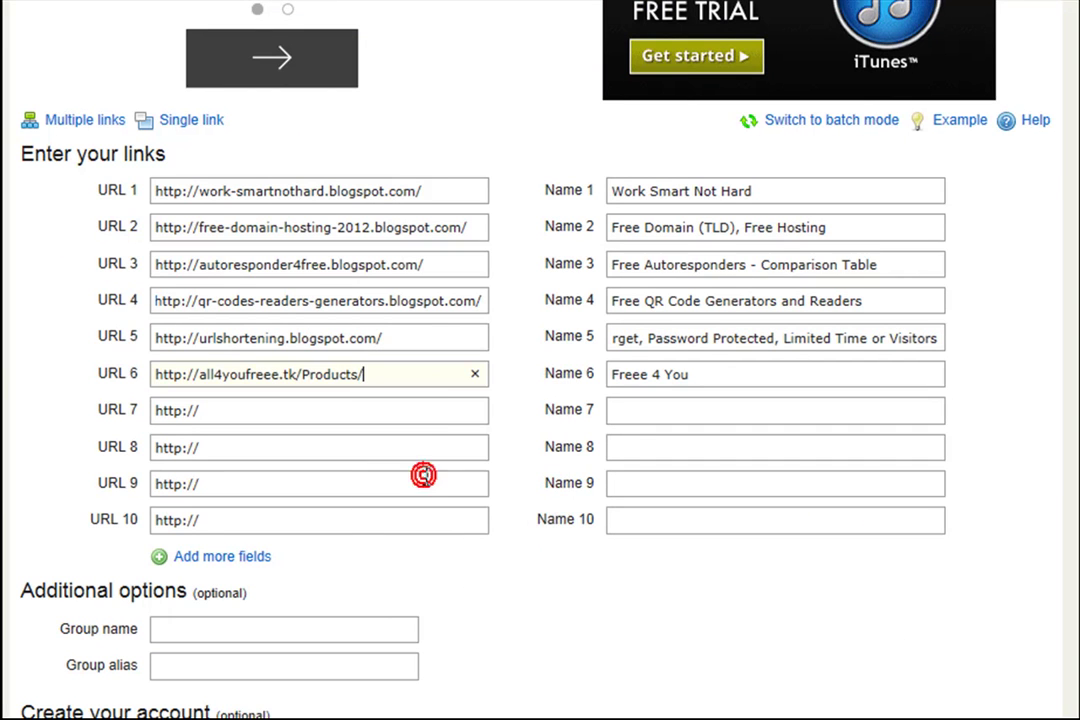
# Step: Complete the form with the Word document's last two links and the group name "One Stop For All", and submit it
pyautogui.click(399, 413)
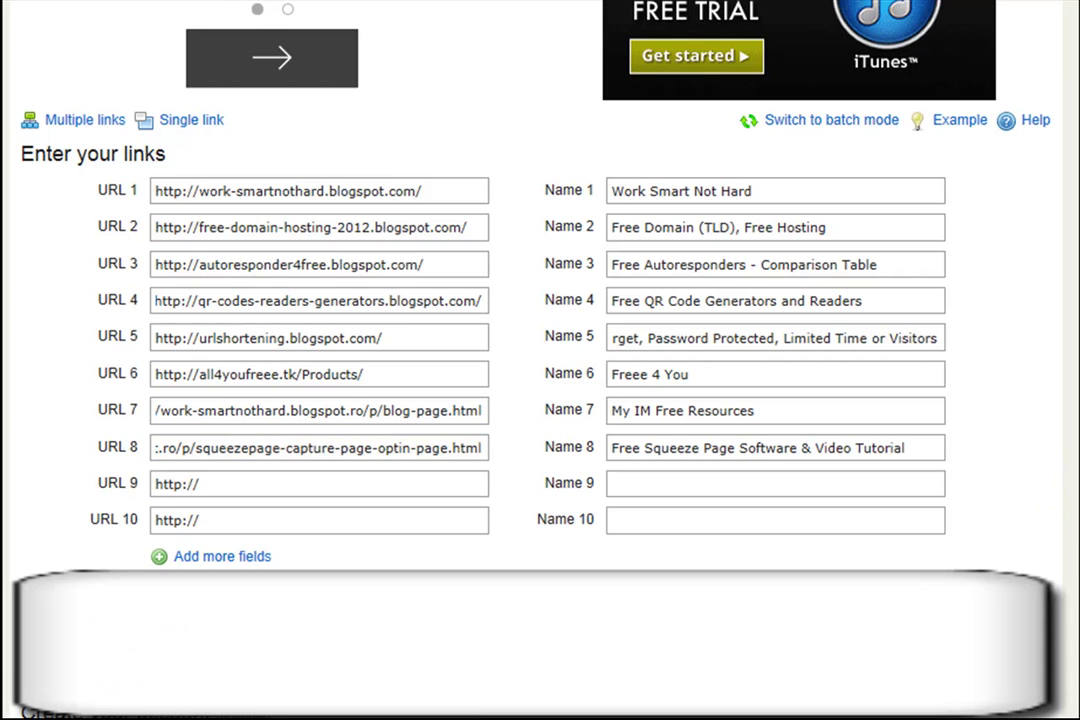
pyautogui.scroll(-4, 252, 300)
pyautogui.click(252, 300)
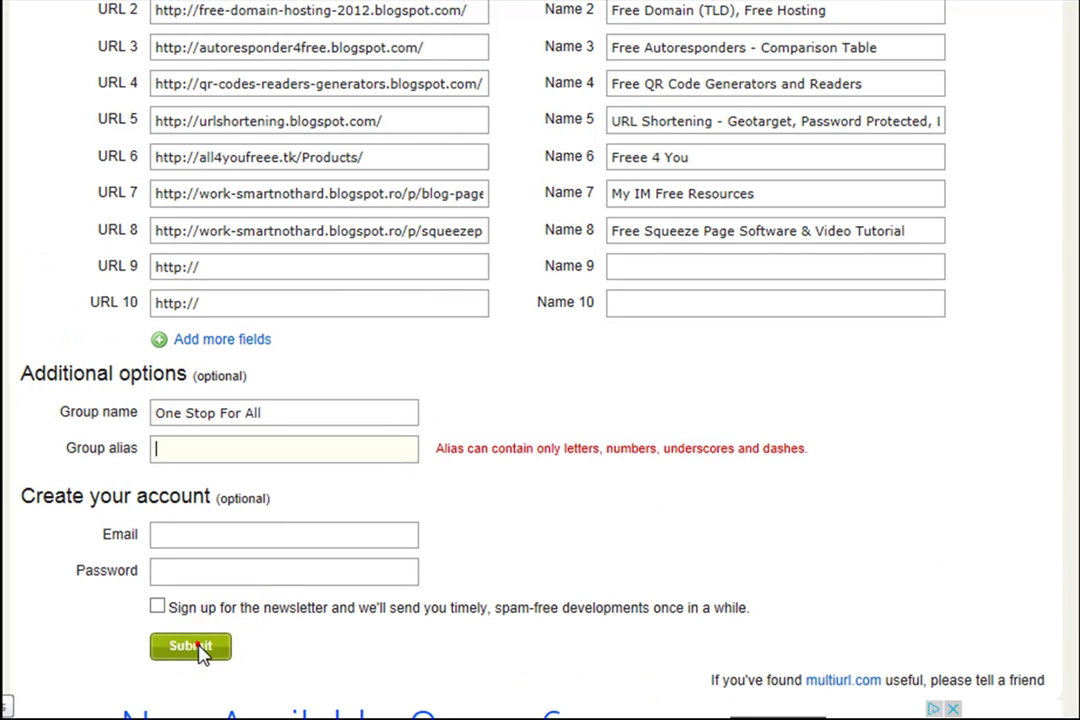
pyautogui.click(195, 646)
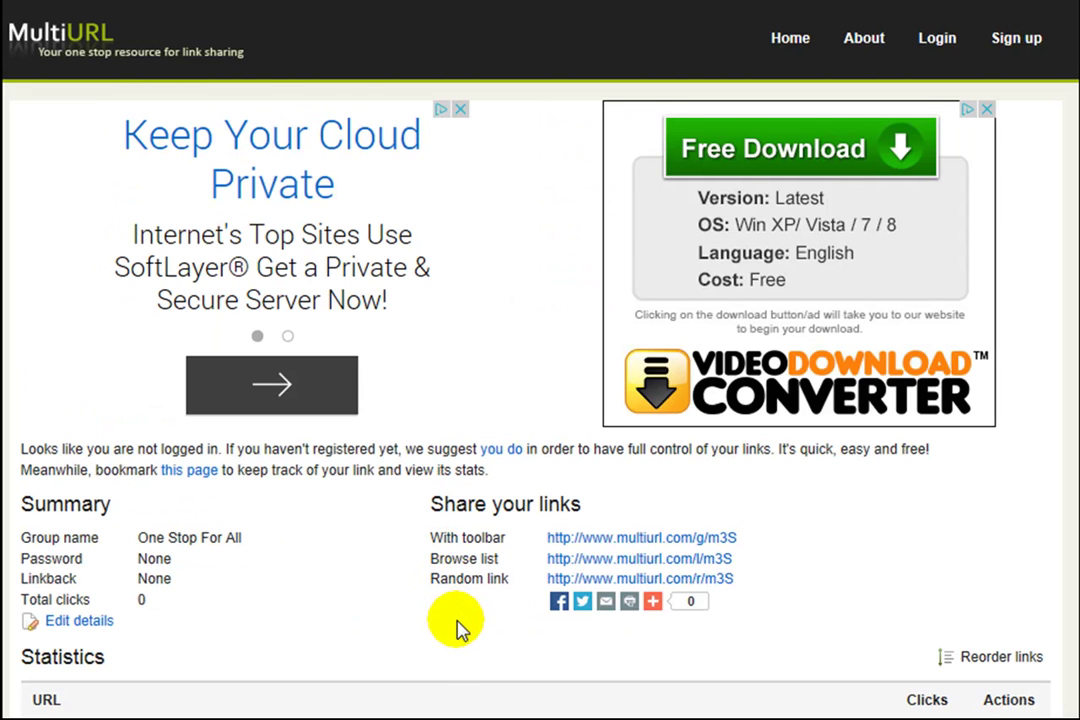
# Step: Copy the With toolbar, Browse list and Random link addresses into the Word document below the Multiurl heading, keeping source formatting
pyautogui.scroll(-1, 450, 628)
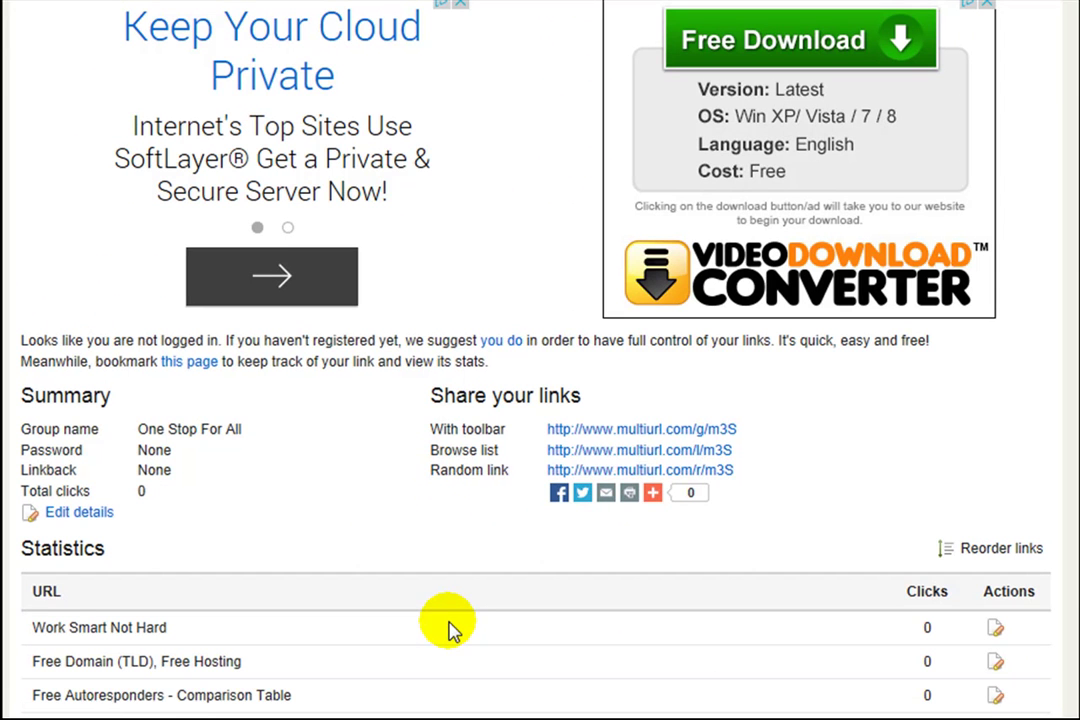
pyautogui.scroll(-2, 450, 628)
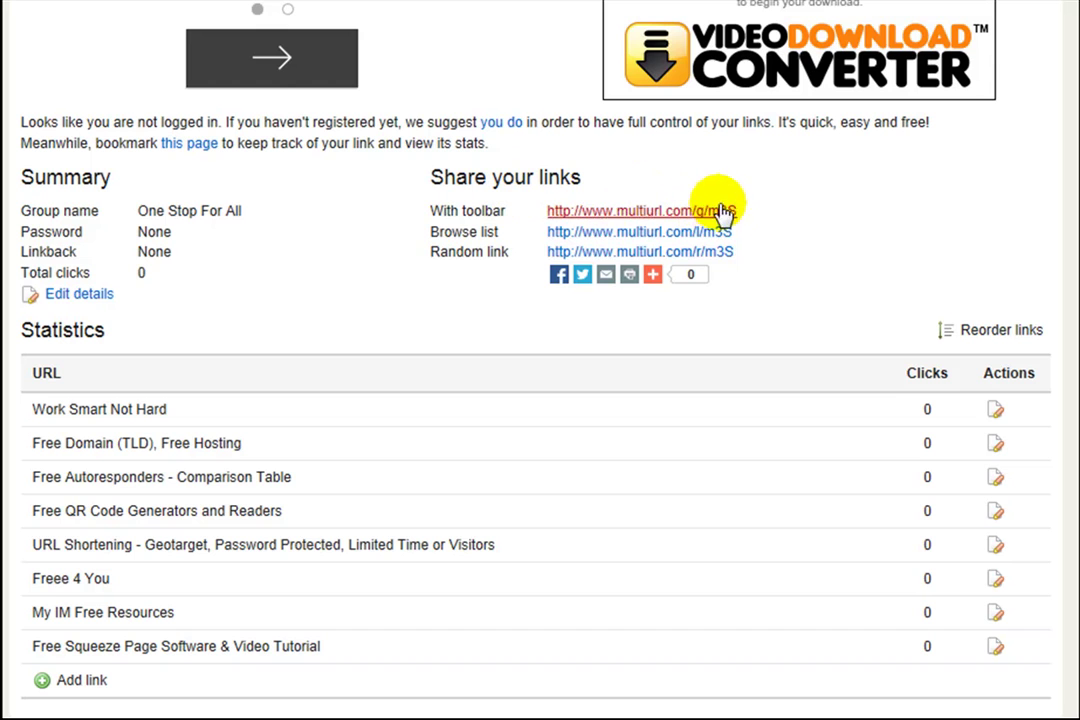
pyautogui.moveTo(740, 252); pyautogui.dragTo(448, 220)
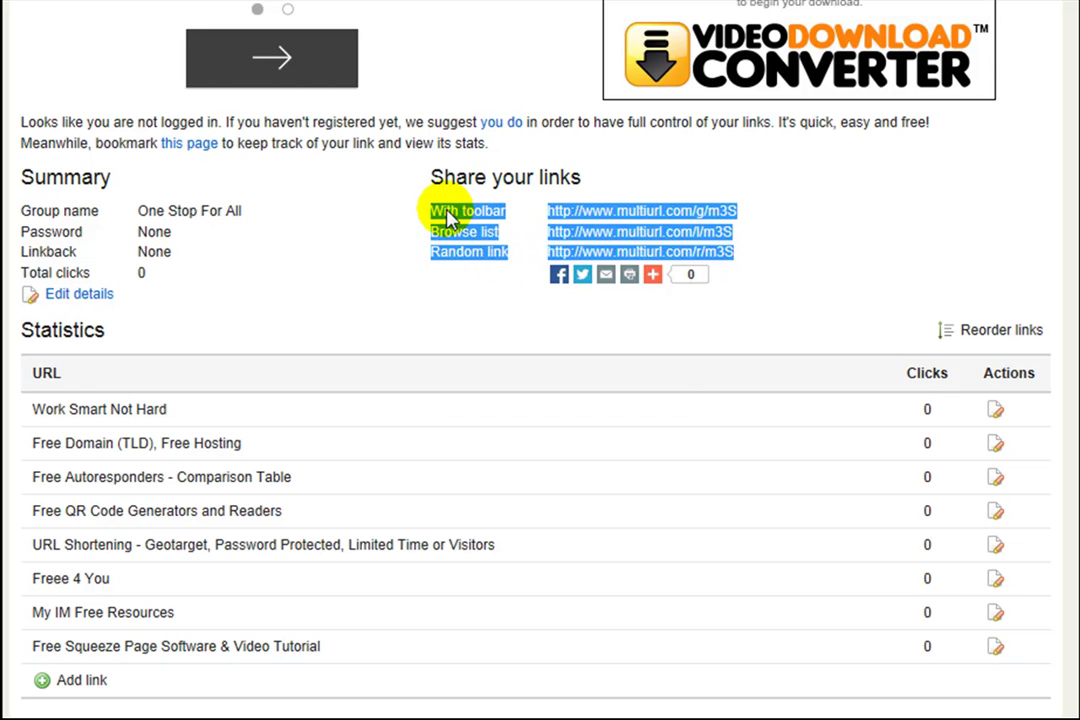
pyautogui.rightClick(445, 213)
pyautogui.click(497, 252)
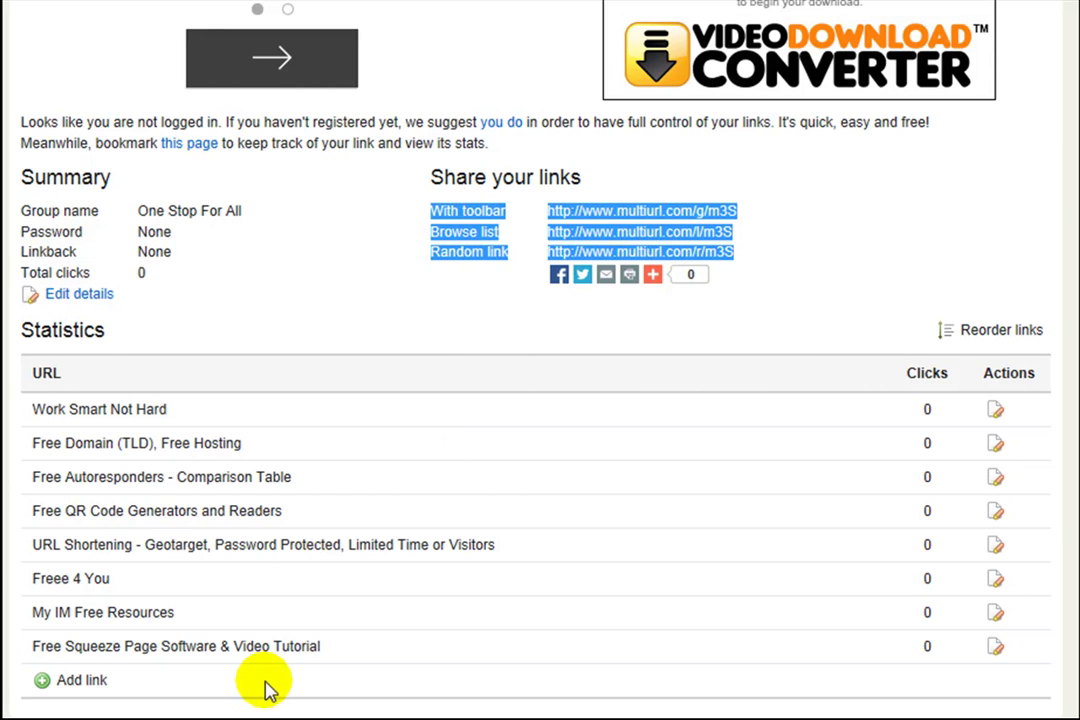
pyautogui.hotkey('alt', 'Tab')
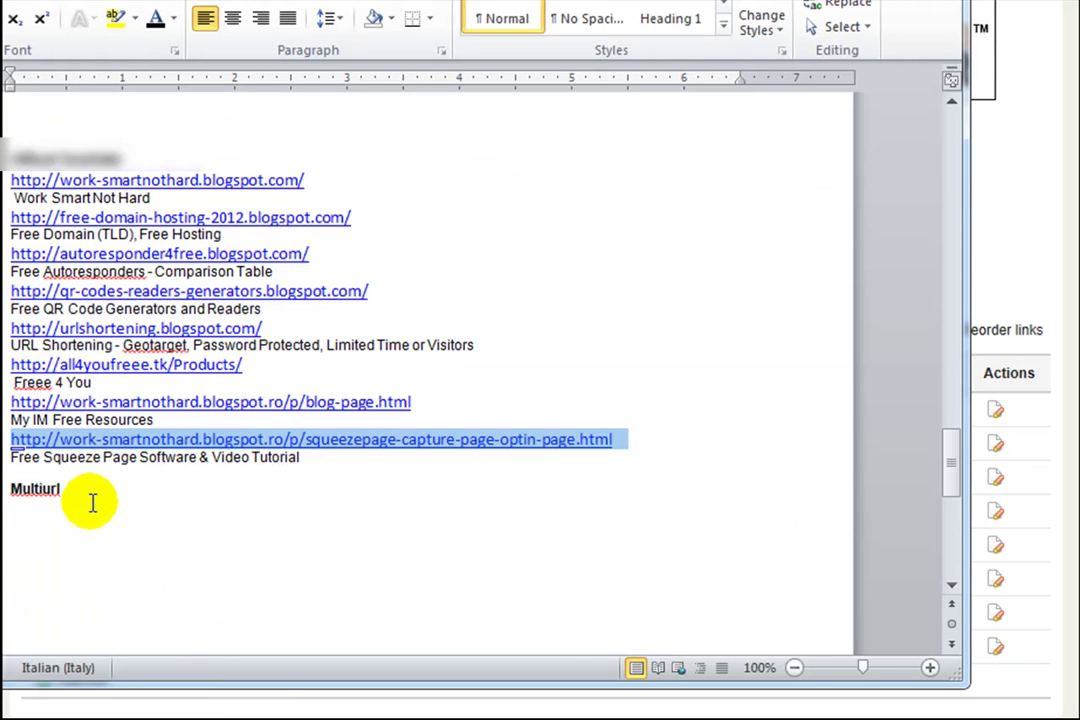
pyautogui.click(90, 505)
pyautogui.rightClick(88, 508)
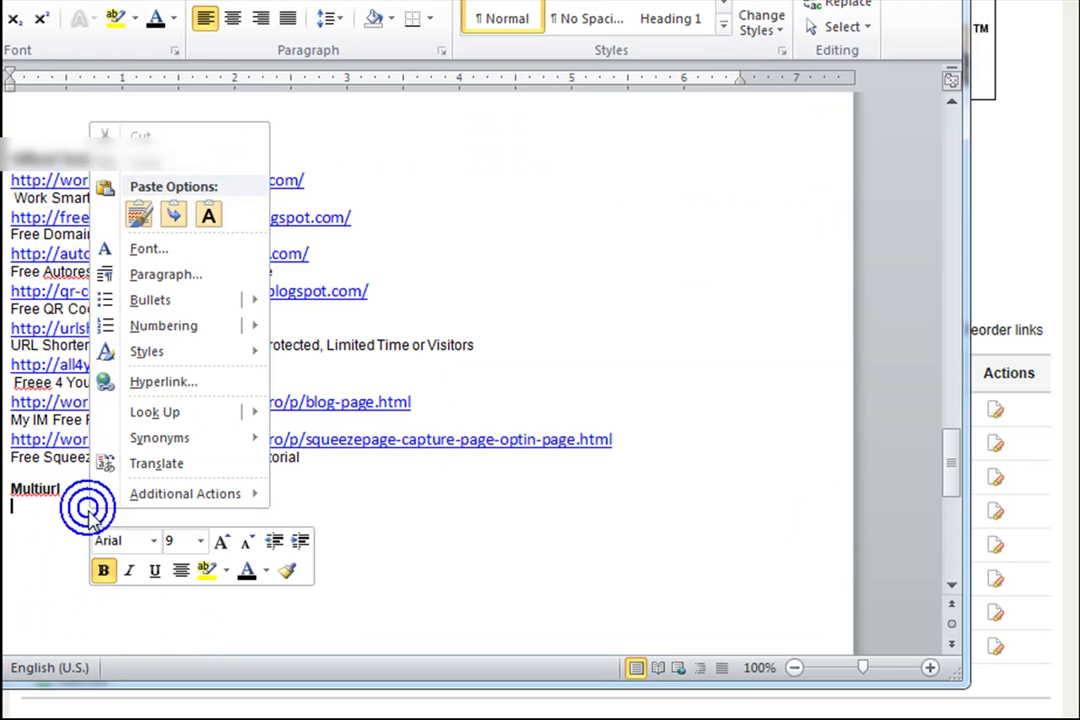
pyautogui.click(133, 213)
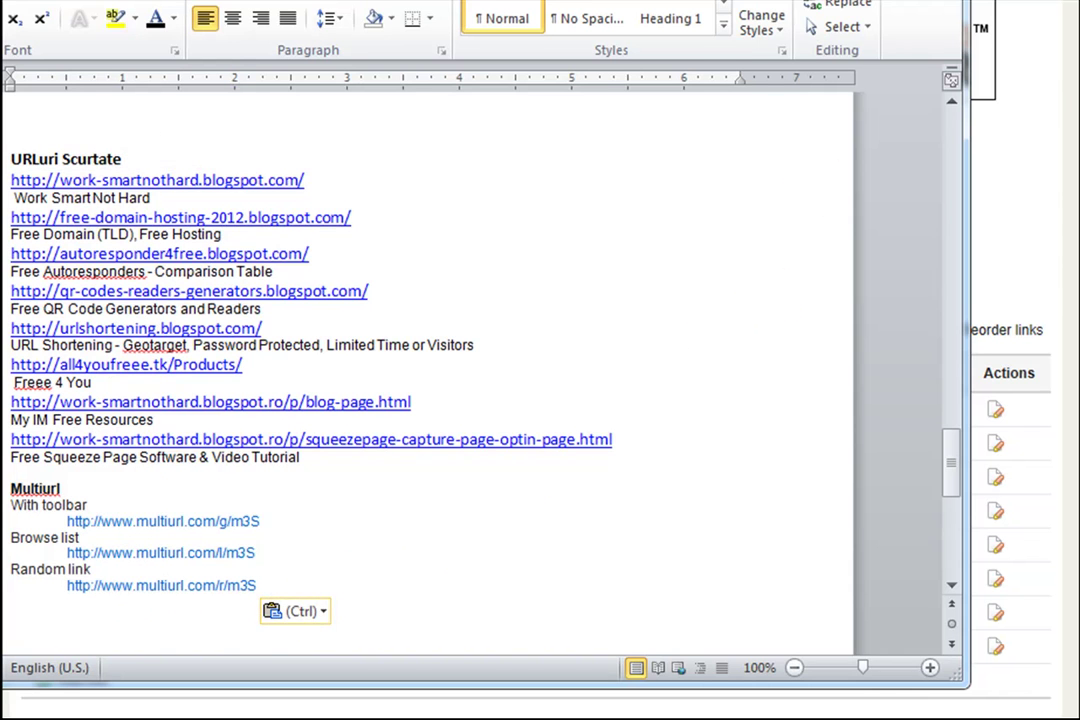
# Step: Return to the MultiURL results page and copy the address of the Edit details link
pyautogui.hotkey('alt', 'Tab')
pyautogui.click(983, 172)
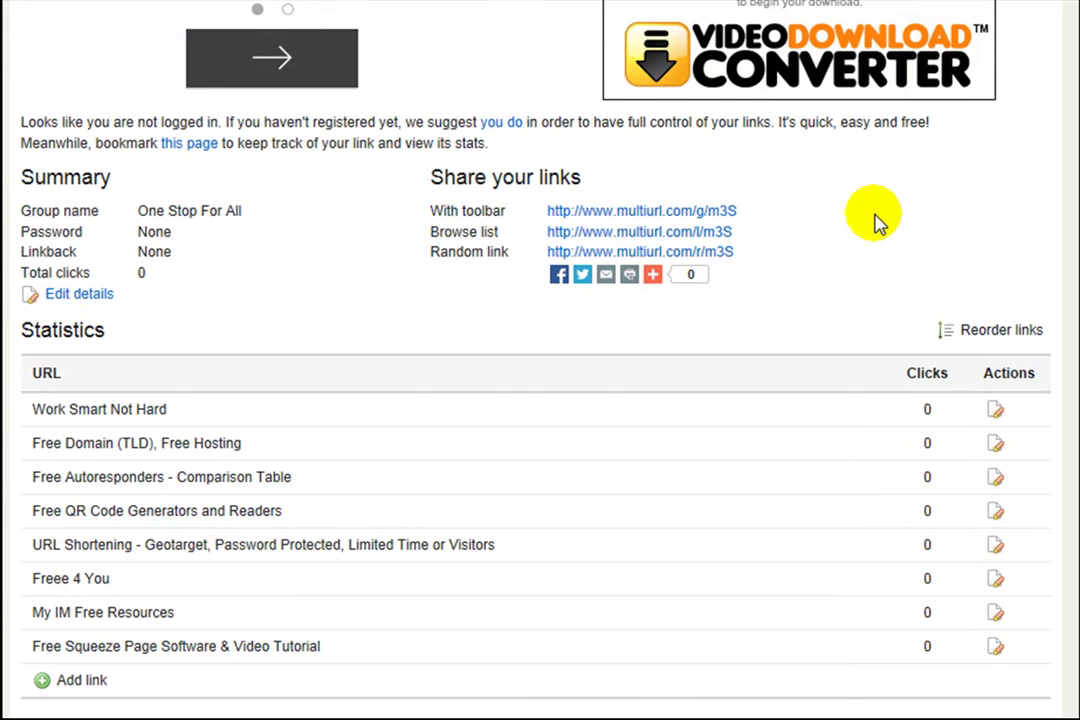
pyautogui.scroll(-2, 877, 222)
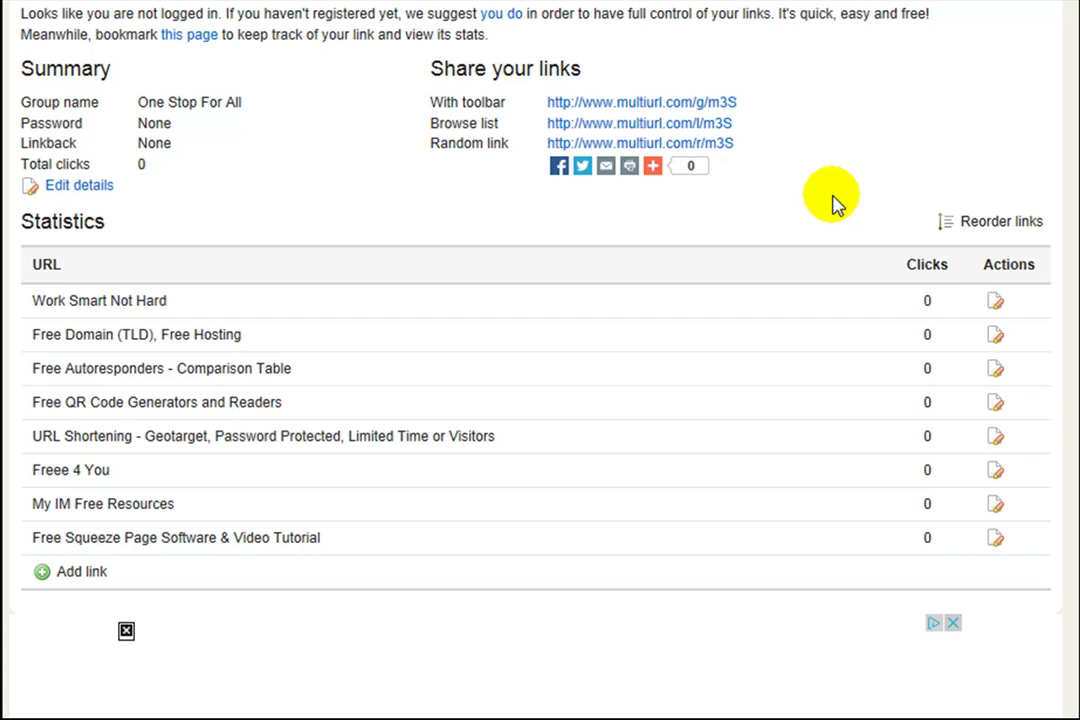
pyautogui.scroll(1, 835, 203)
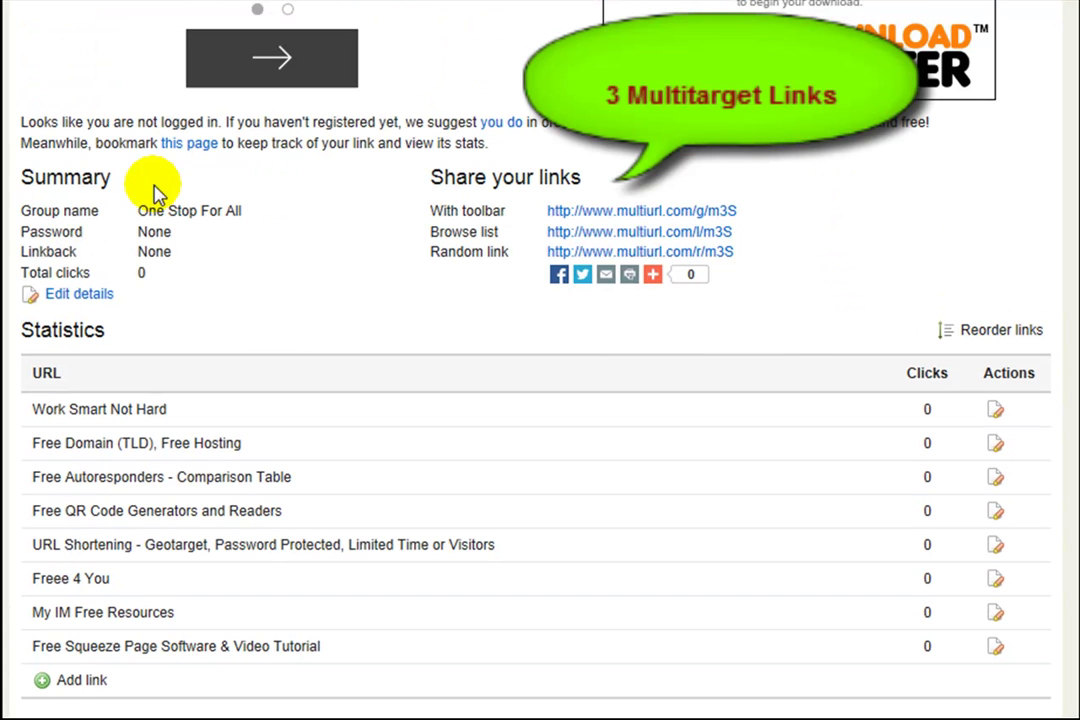
pyautogui.rightClick(70, 306)
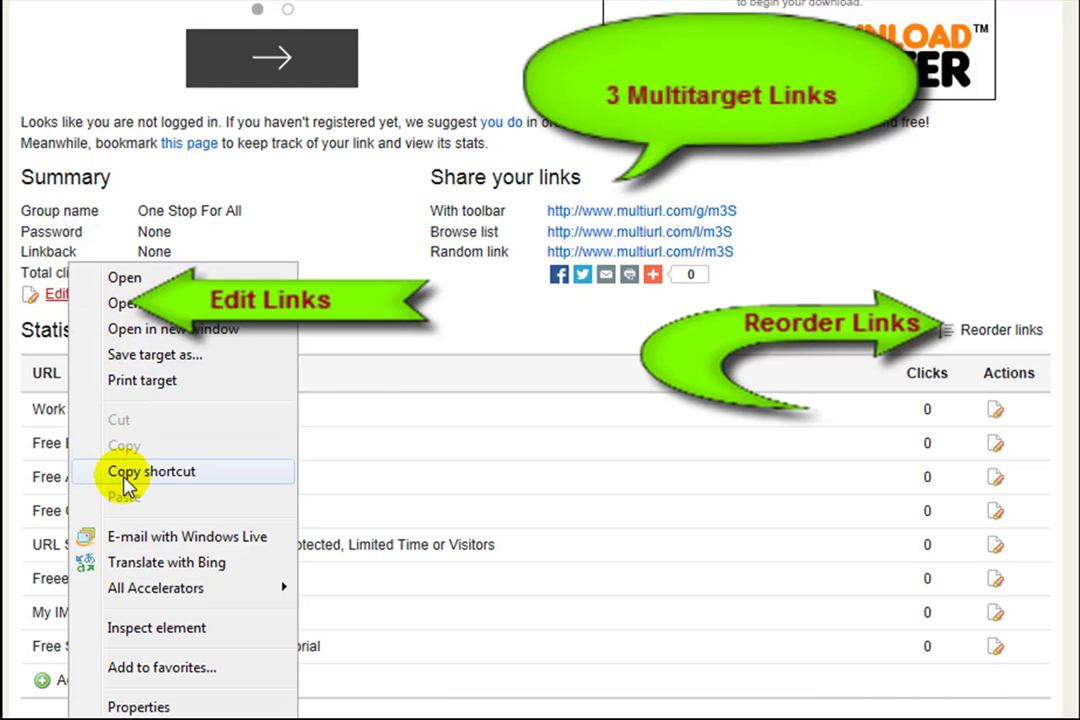
pyautogui.click(175, 480)
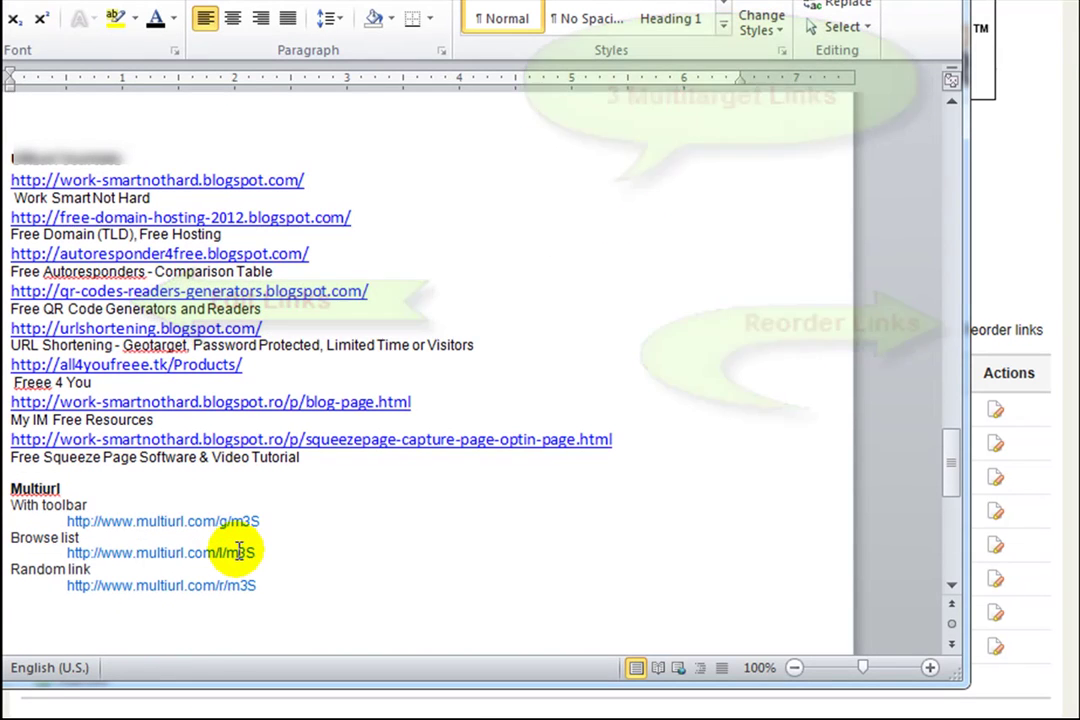
# Step: In the Word document, add an empty line below the Multiurl heading and paste the copied address as text only below the Random link
pyautogui.click(173, 487)
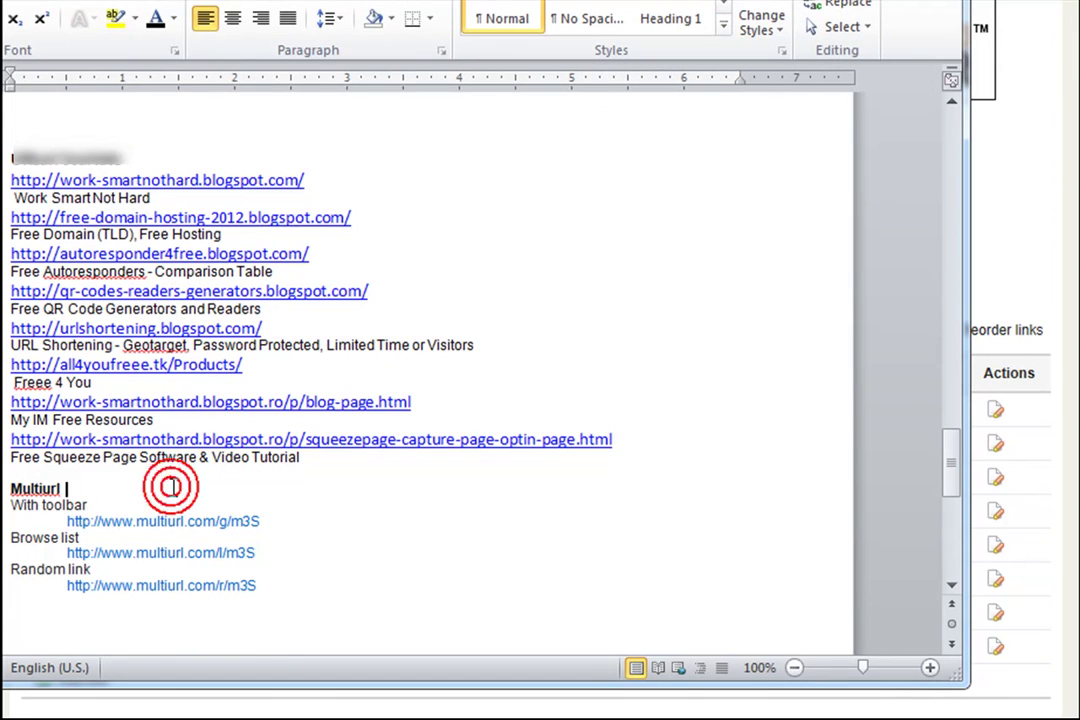
pyautogui.press('Return')
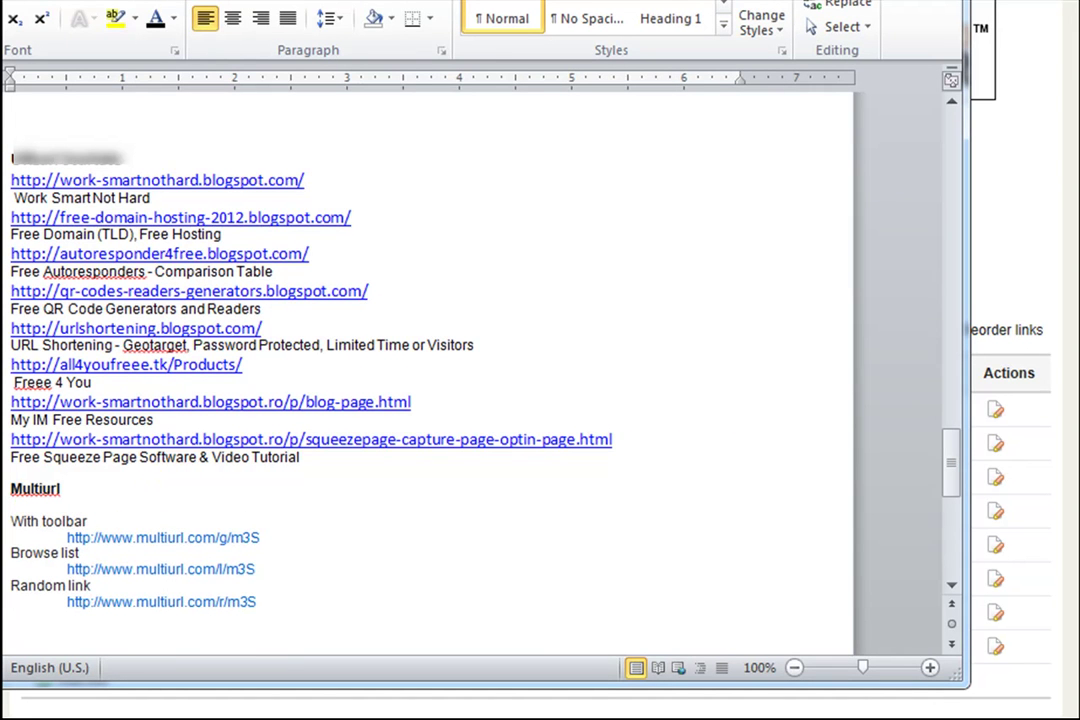
pyautogui.scroll(-3, 164, 490)
pyautogui.click(140, 514)
pyautogui.rightClick(143, 516)
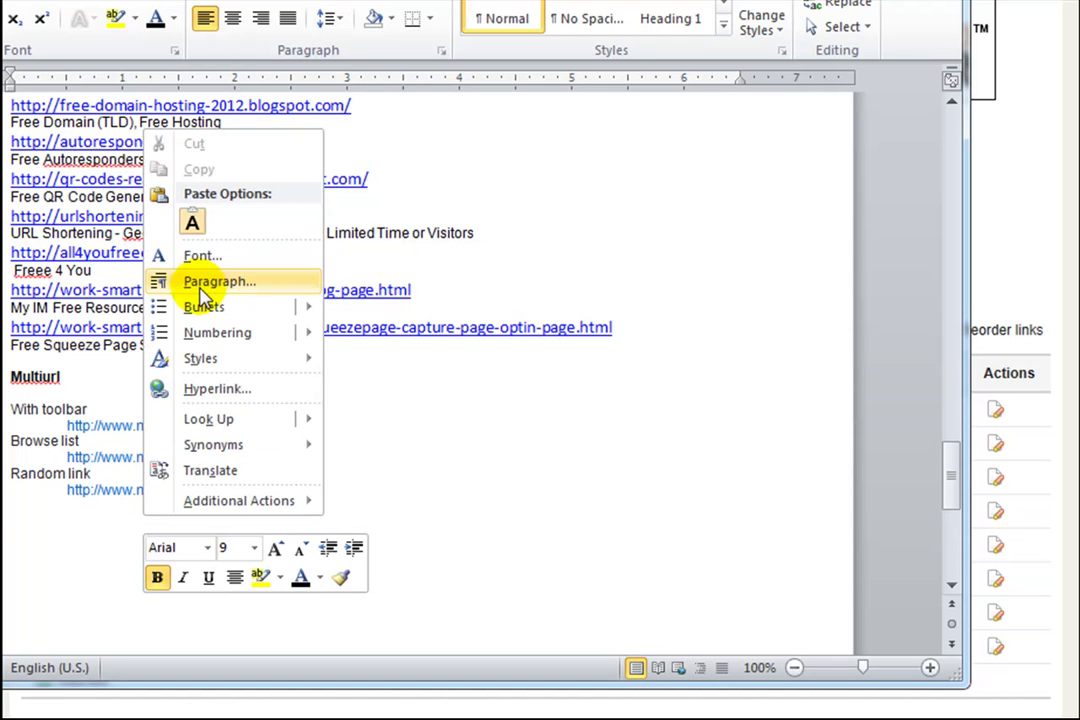
pyautogui.click(195, 234)
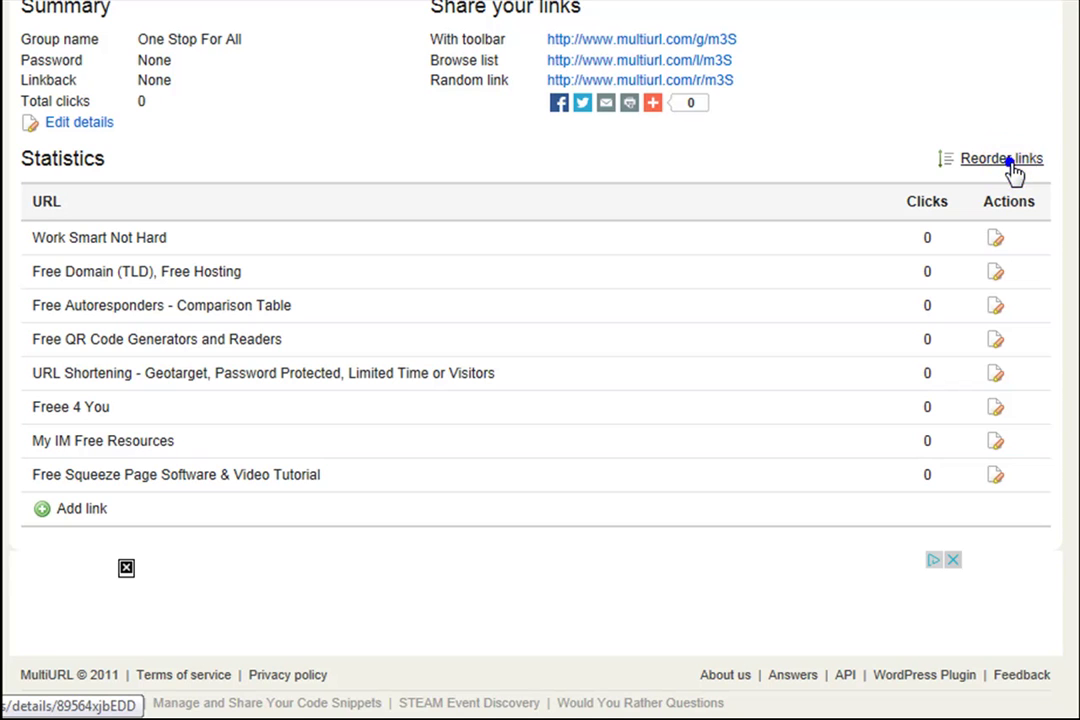
# Step: Copy the address of the Reorder links link on the MultiURL results page and return to the Word document
pyautogui.rightClick(1013, 172)
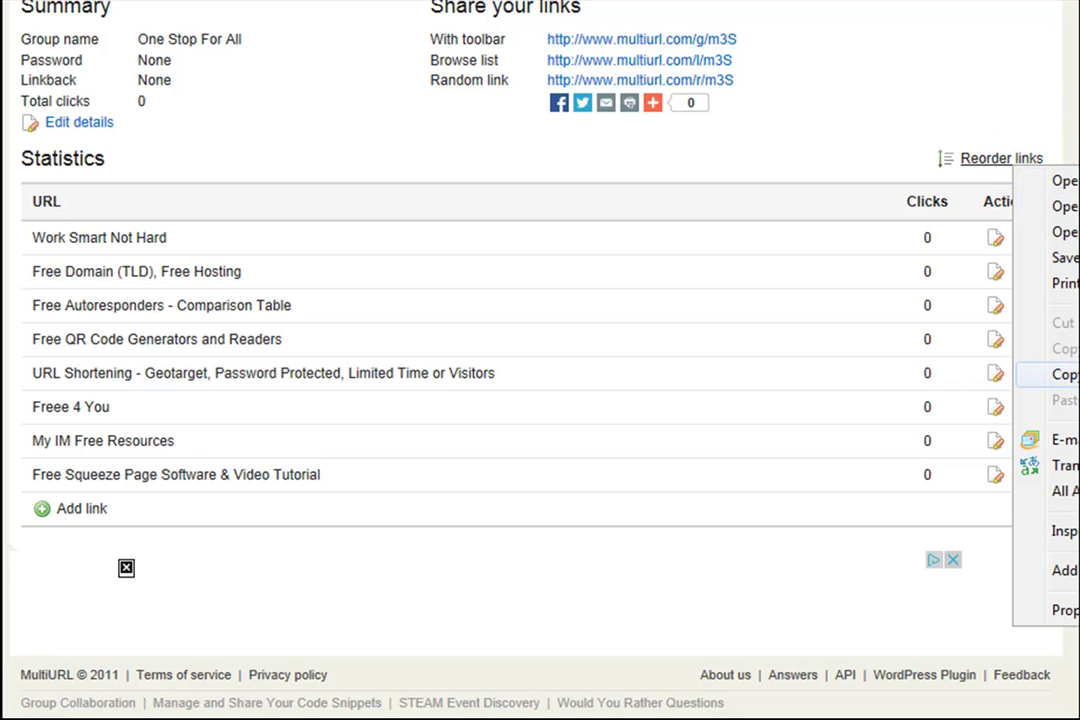
pyautogui.click(1062, 374)
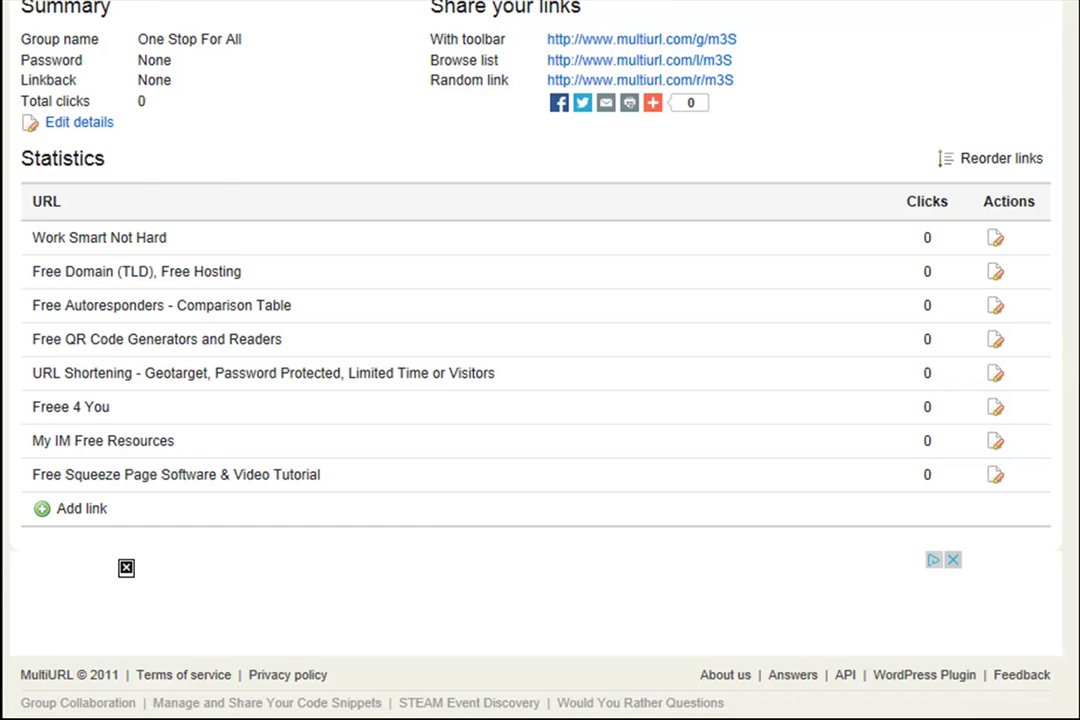
pyautogui.hotkey('alt', 'Tab')
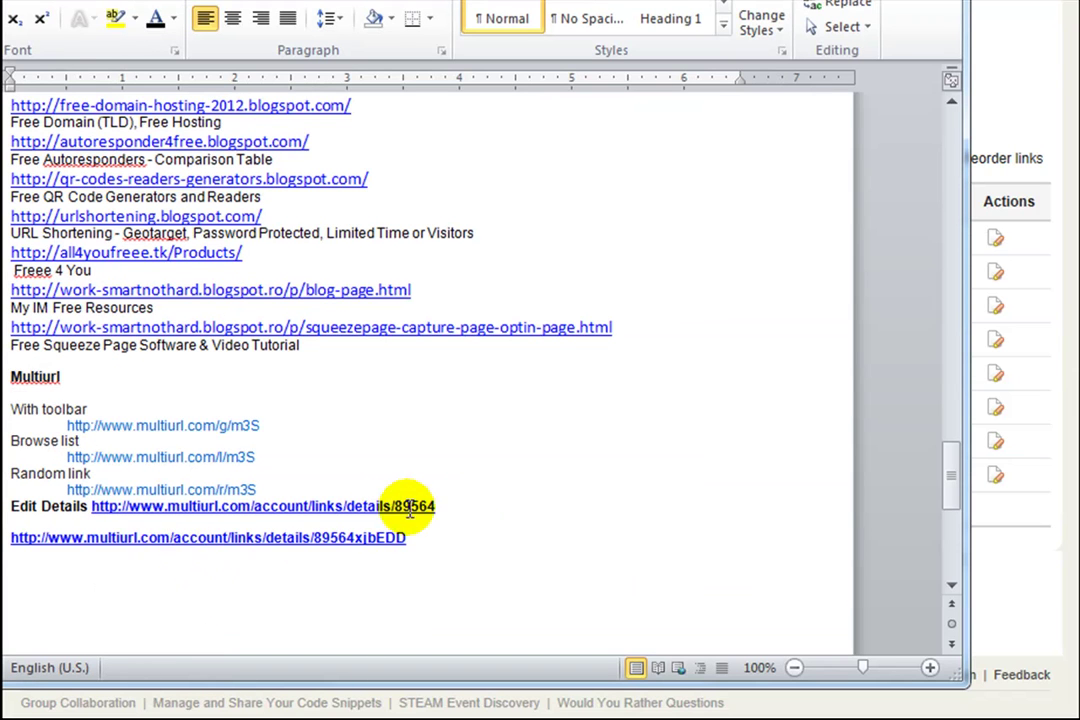
# Step: Add a line labelled "Reorder Links" below the Edit Details line and paste the copied address after the label
pyautogui.click(470, 508)
pyautogui.press('Return')
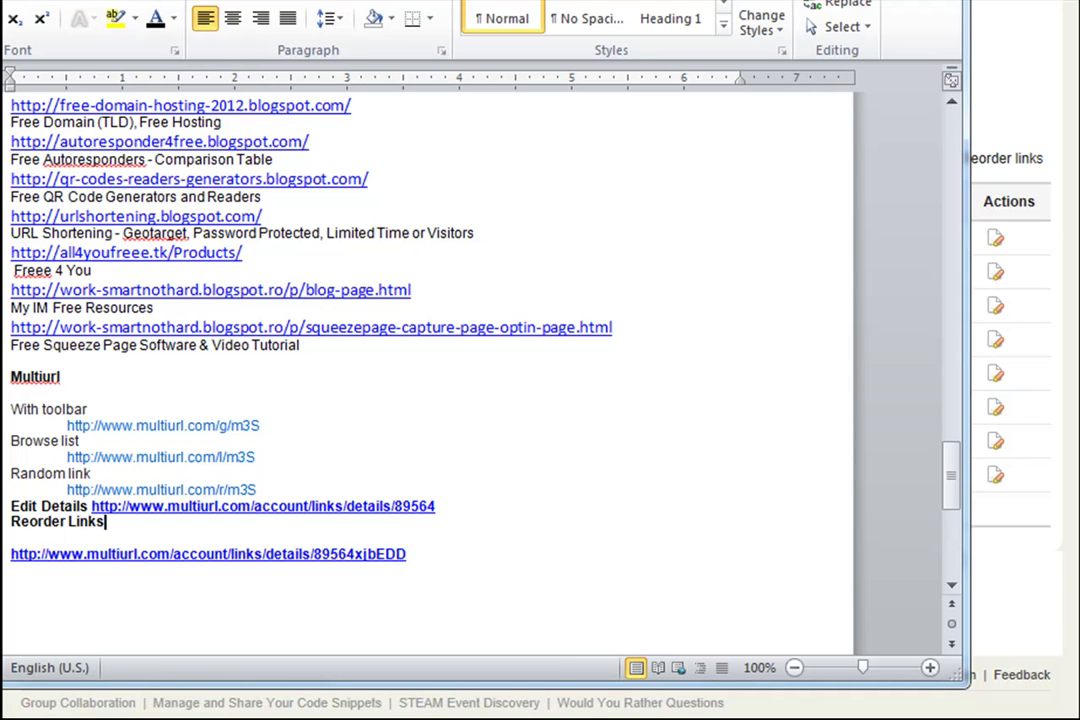
pyautogui.click(482, 525)
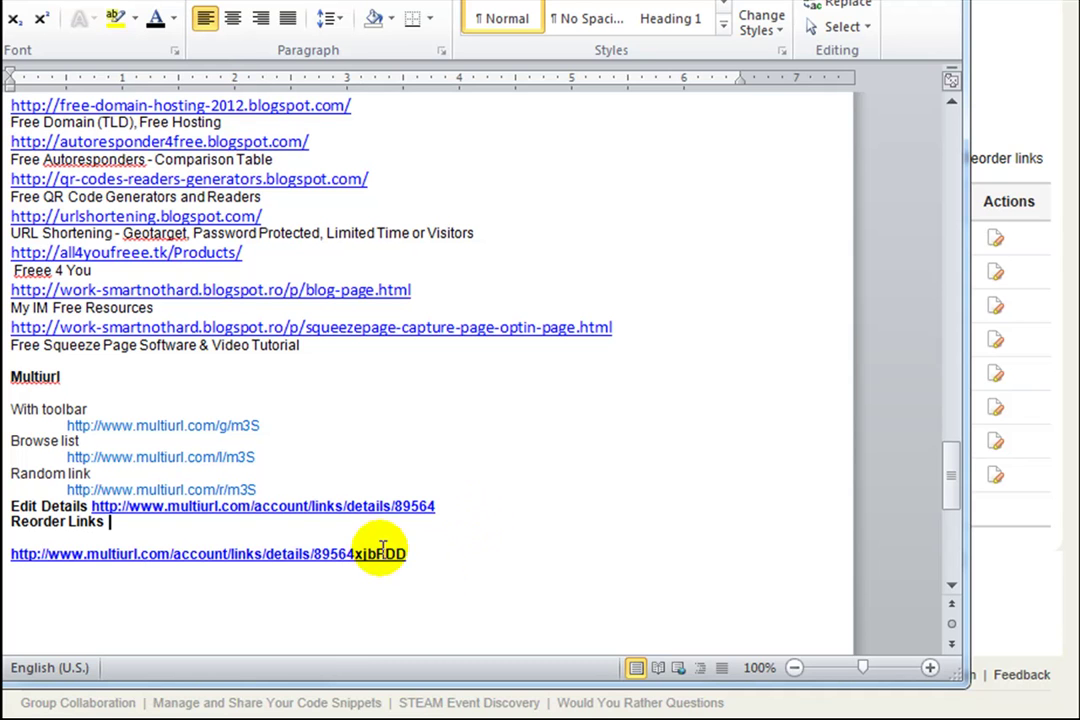
pyautogui.rightClick(272, 527)
pyautogui.click(331, 233)
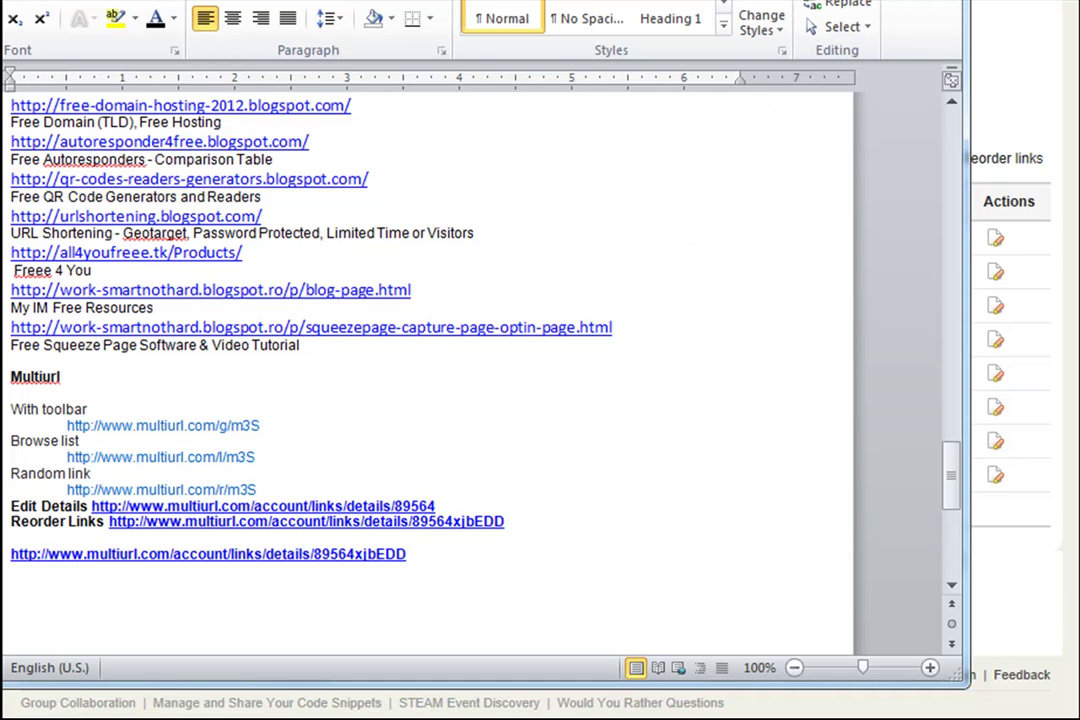
# Step: Switch to the Shorten URL, URL Shortener blog and find the MultiURL section with its three example group links
pyautogui.hotkey('alt', 'Tab')
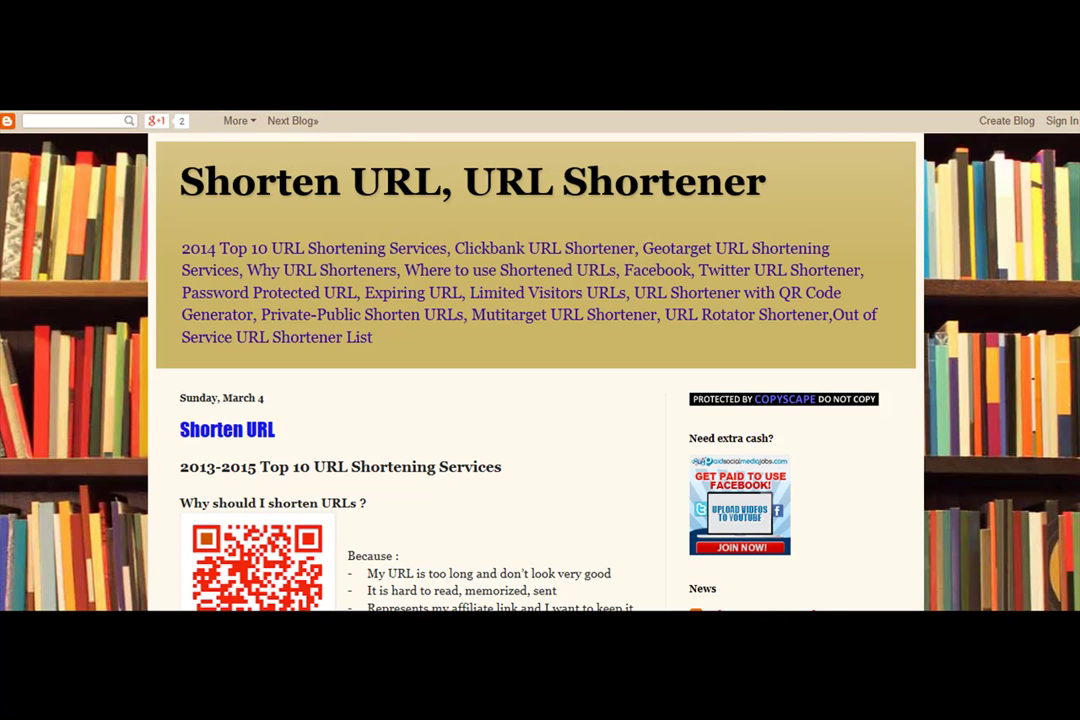
pyautogui.scroll(-10, 540, 360)
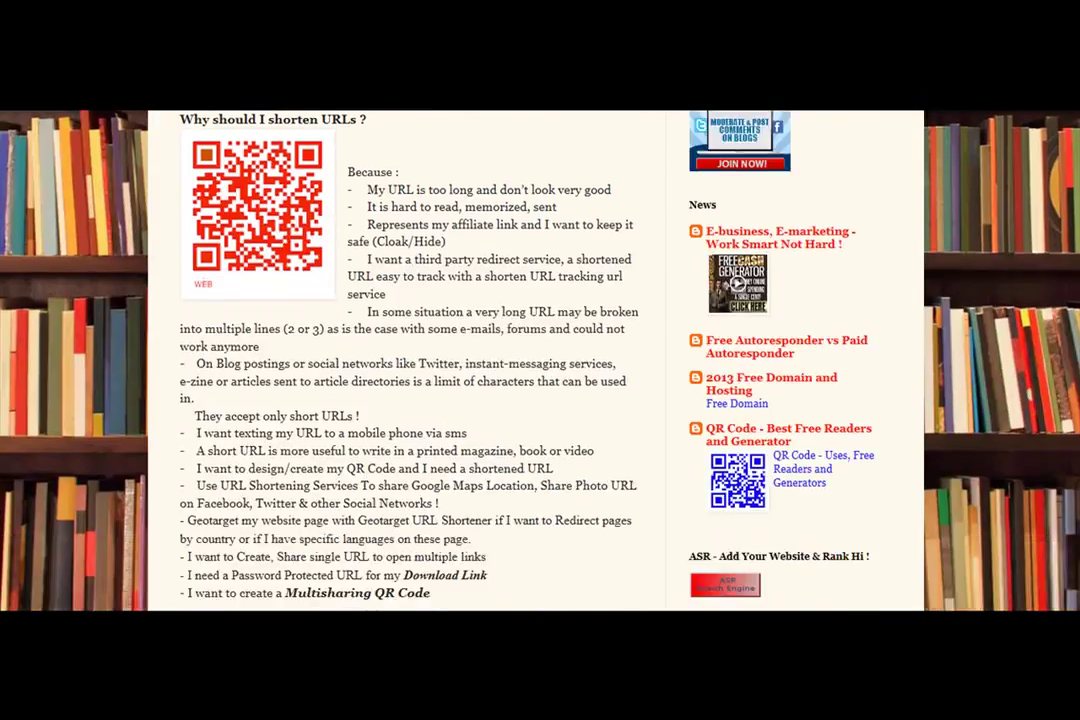
pyautogui.scroll(-8, 540, 360)
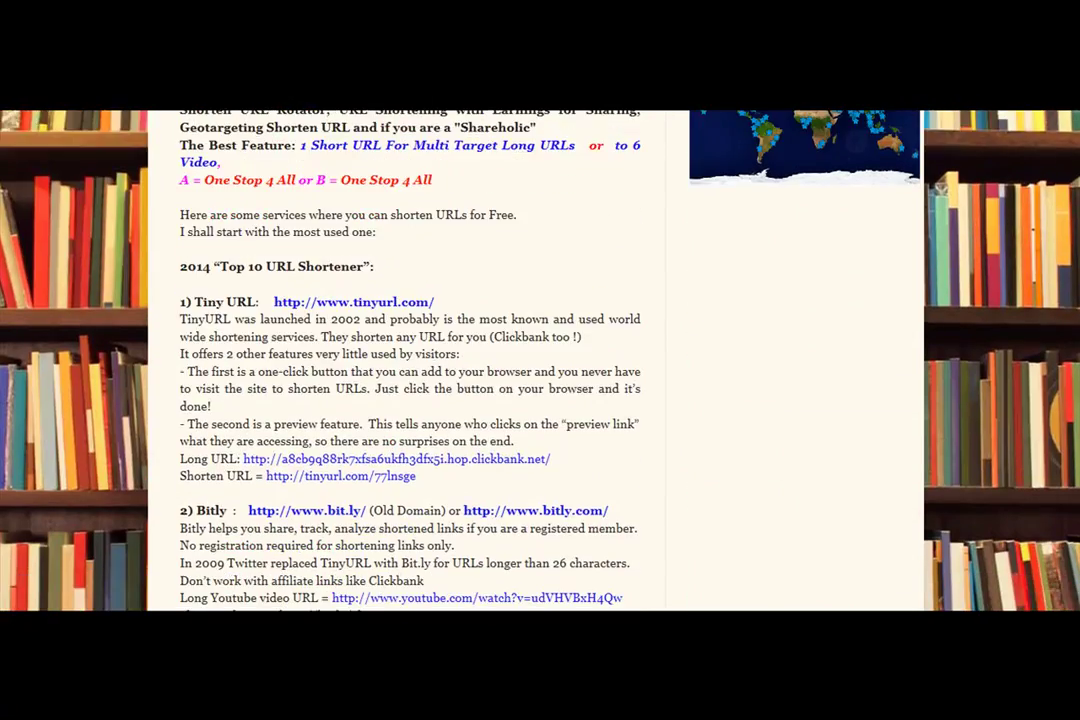
pyautogui.scroll(-20, 540, 360)
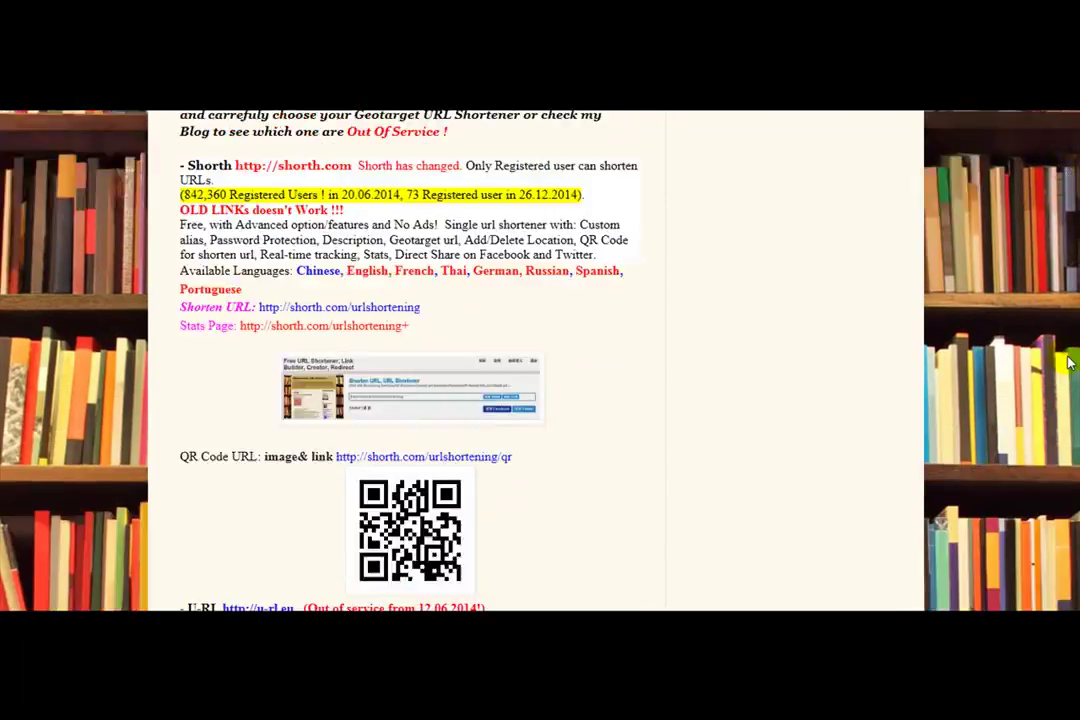
pyautogui.scroll(-15, 1068, 375)
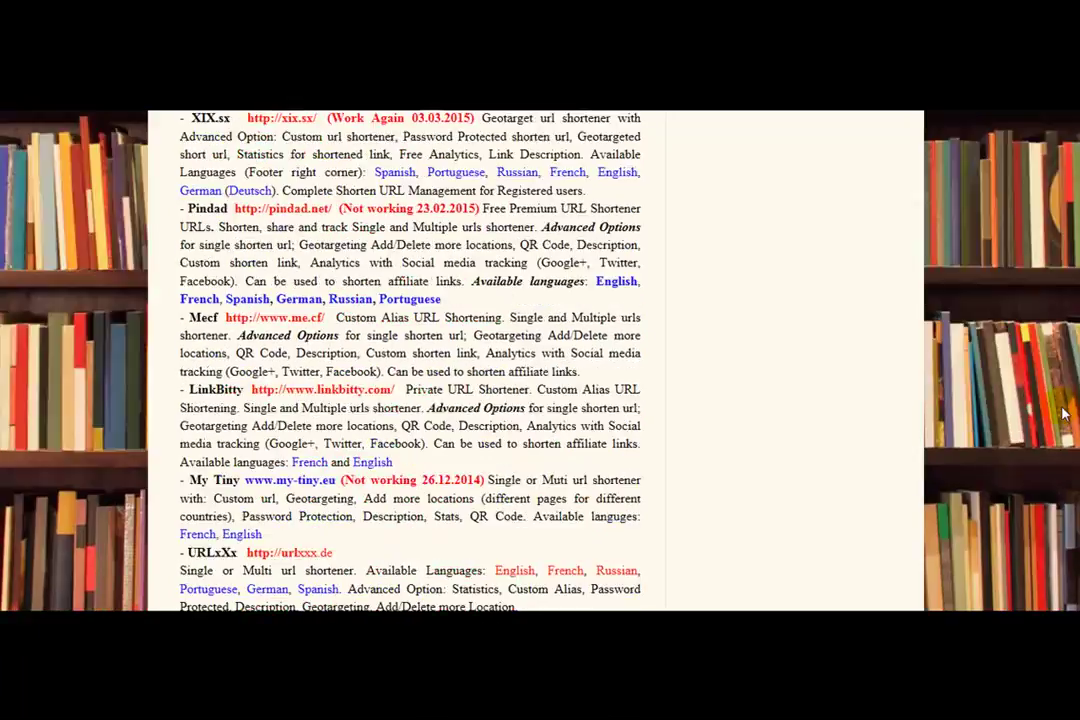
pyautogui.scroll(-15, 1063, 432)
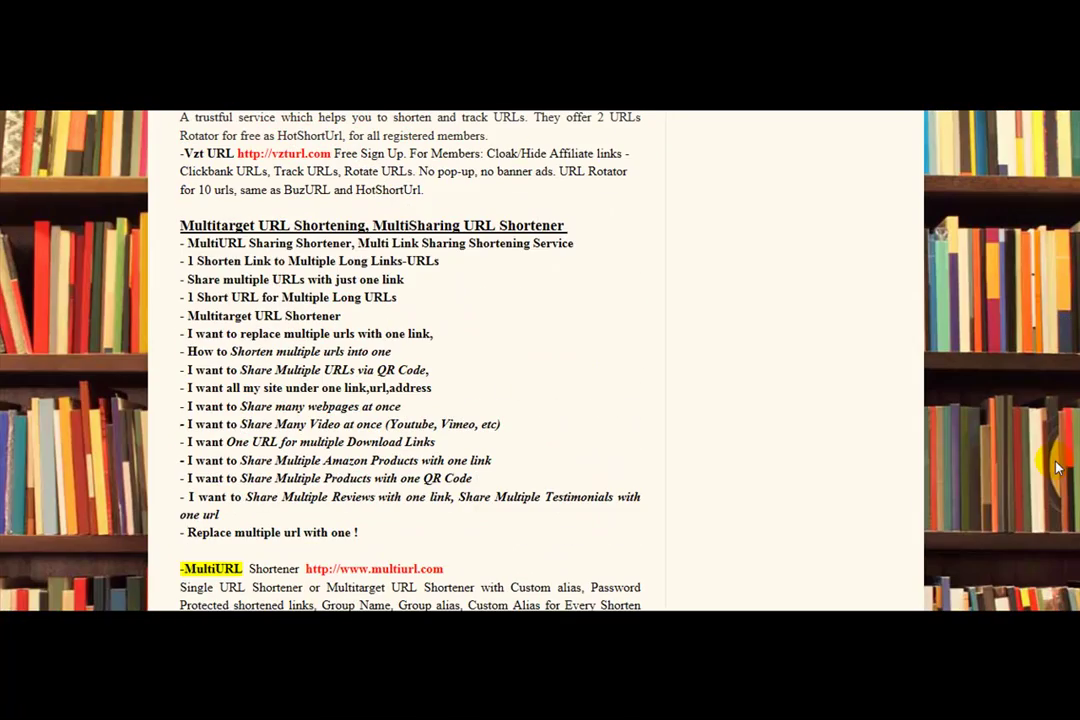
pyautogui.scroll(1, 959, 438)
pyautogui.scroll(-3, 776, 391)
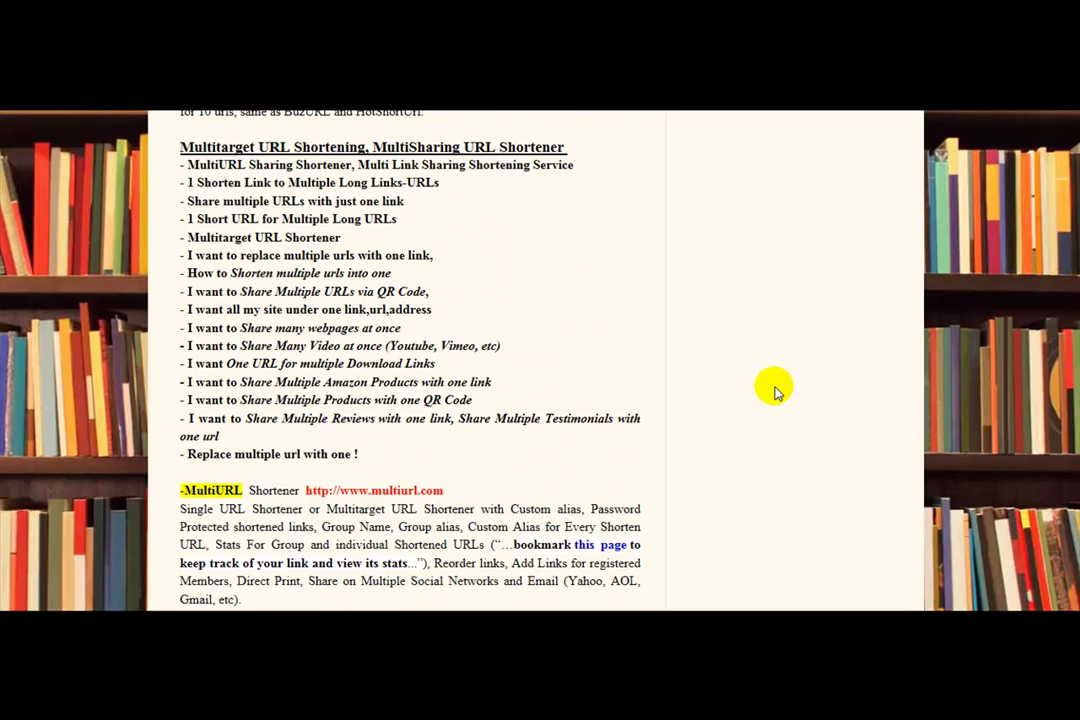
pyautogui.scroll(-3, 360, 465)
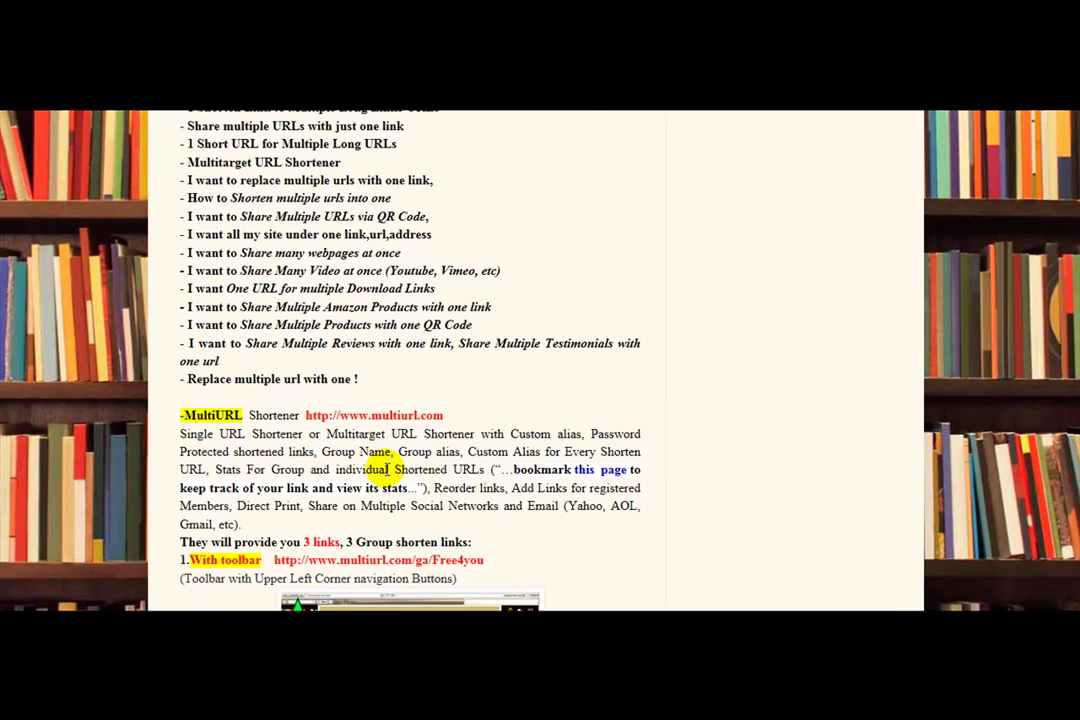
pyautogui.scroll(-5, 383, 420)
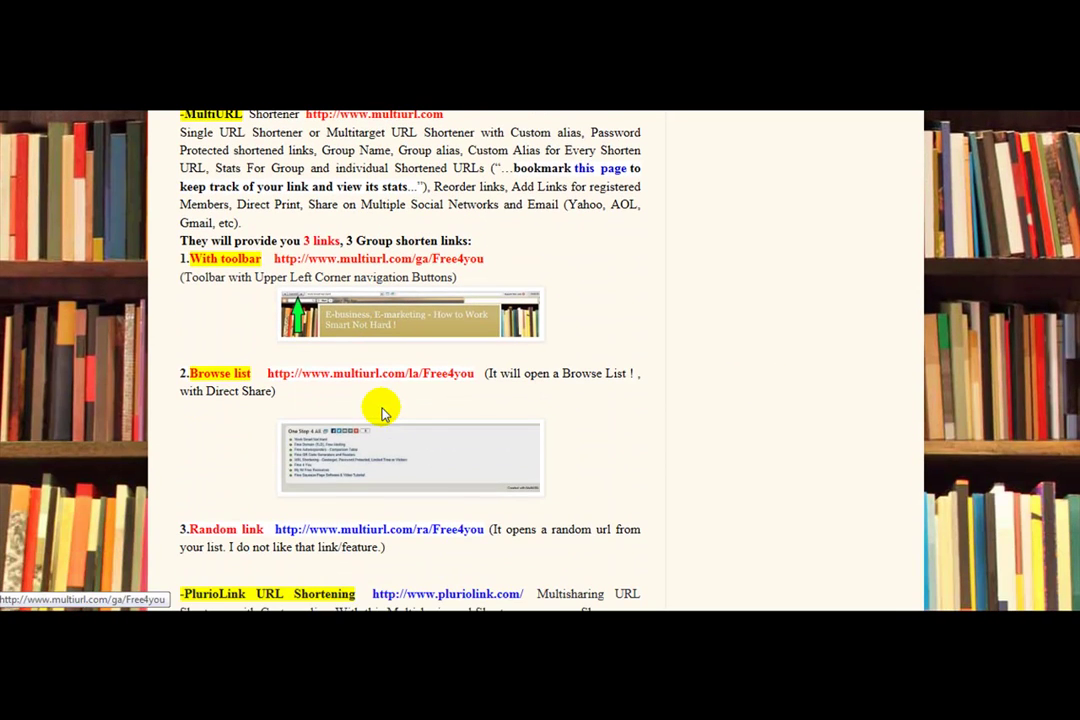
pyautogui.scroll(-3, 380, 408)
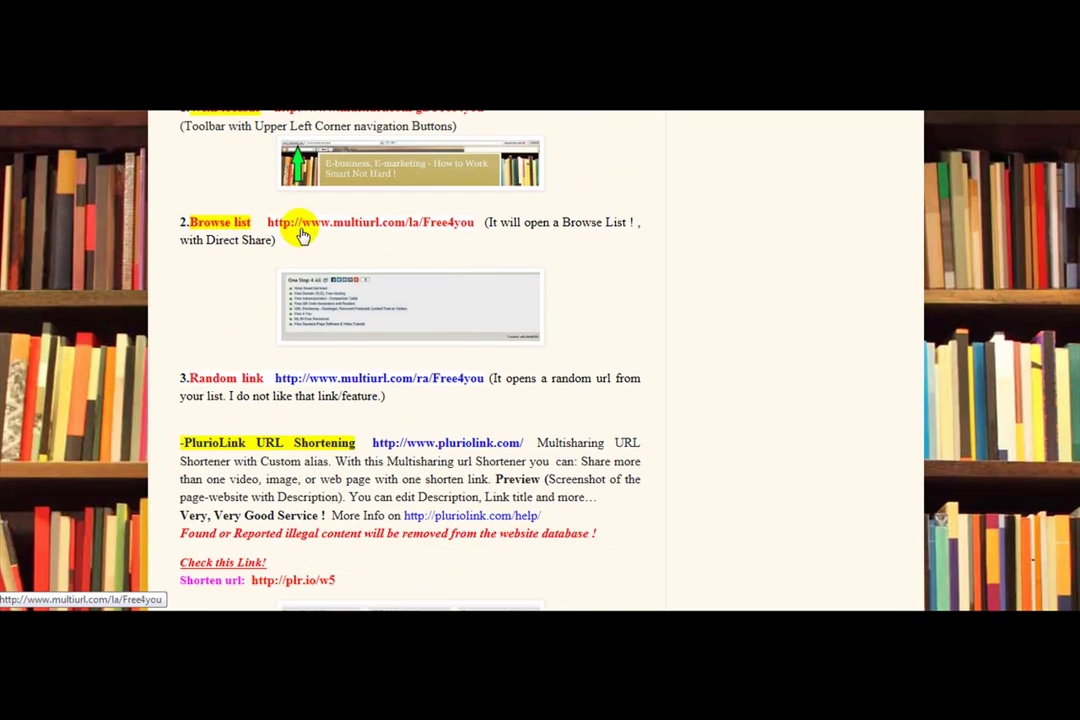
pyautogui.scroll(2, 438, 268)
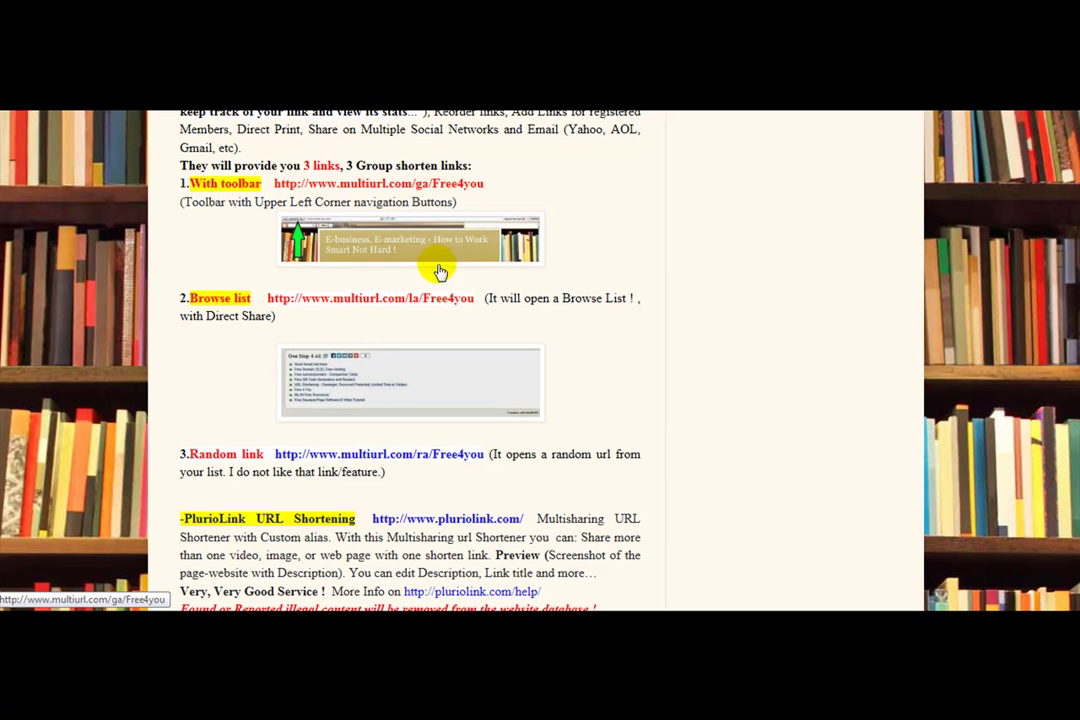
# Step: Open the With toolbar example link, page forward through the group's websites using the MultiURL toolbar, and return to the blog
pyautogui.click(408, 187)
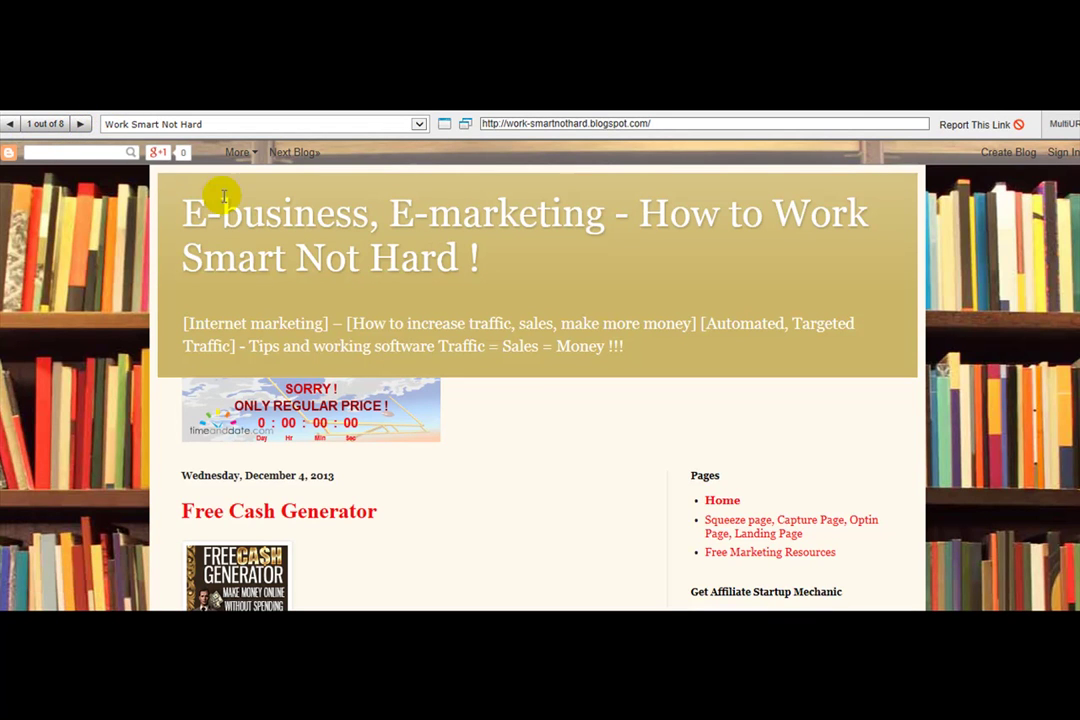
pyautogui.click(83, 126)
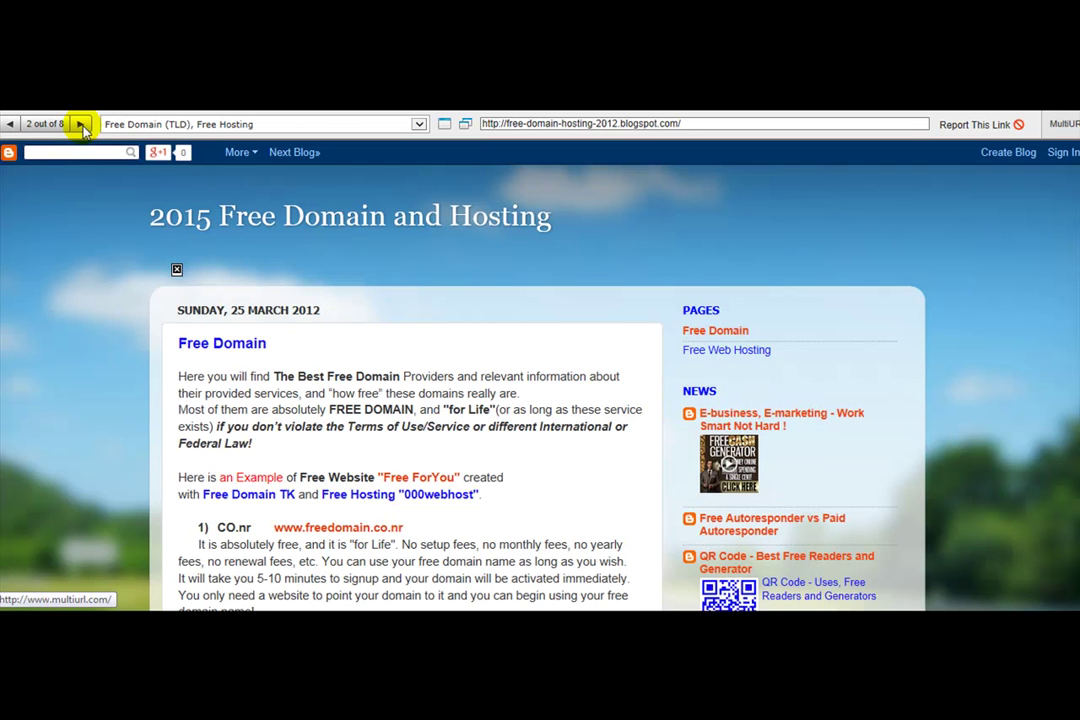
pyautogui.click(81, 125)
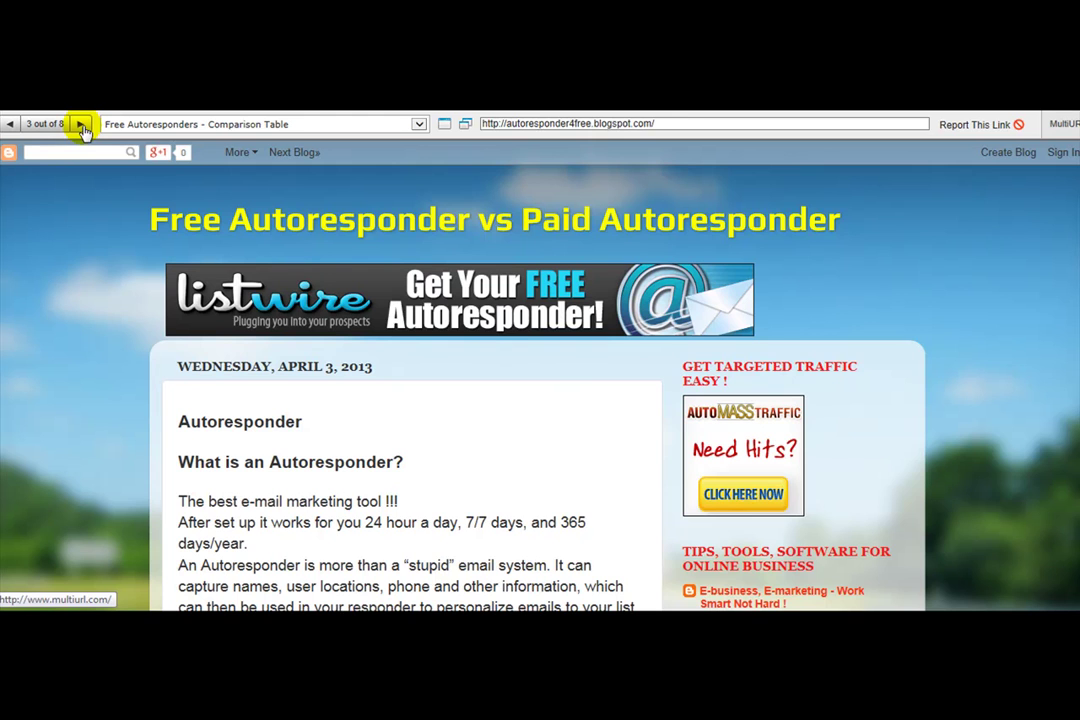
pyautogui.click(82, 126)
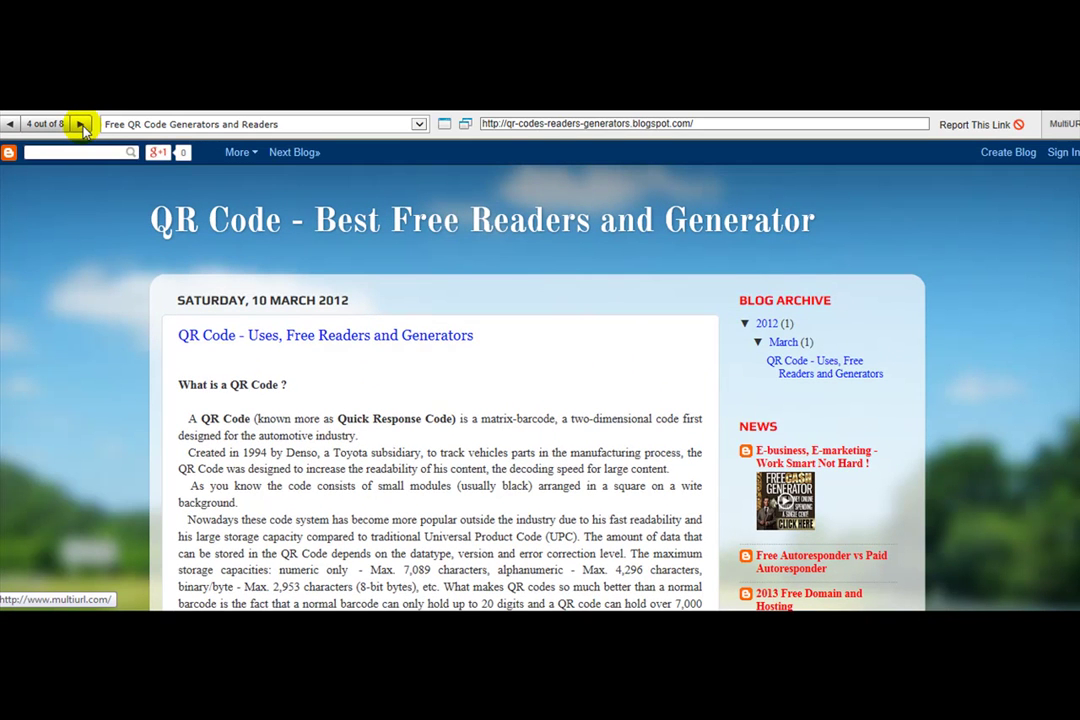
pyautogui.click(82, 126)
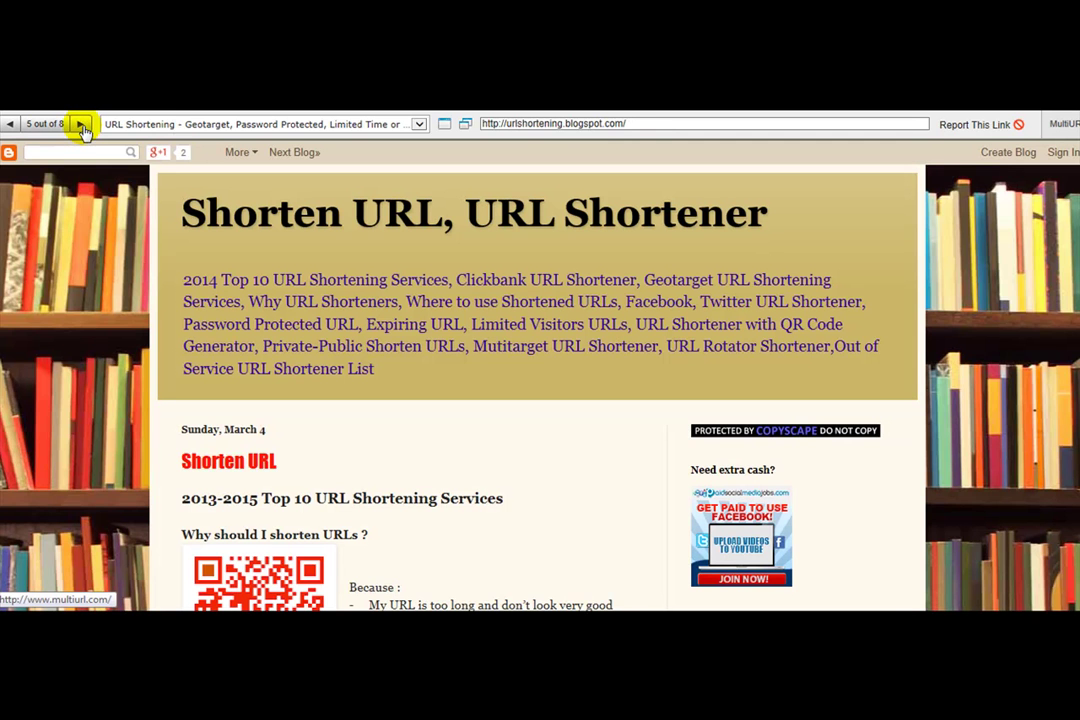
pyautogui.click(82, 126)
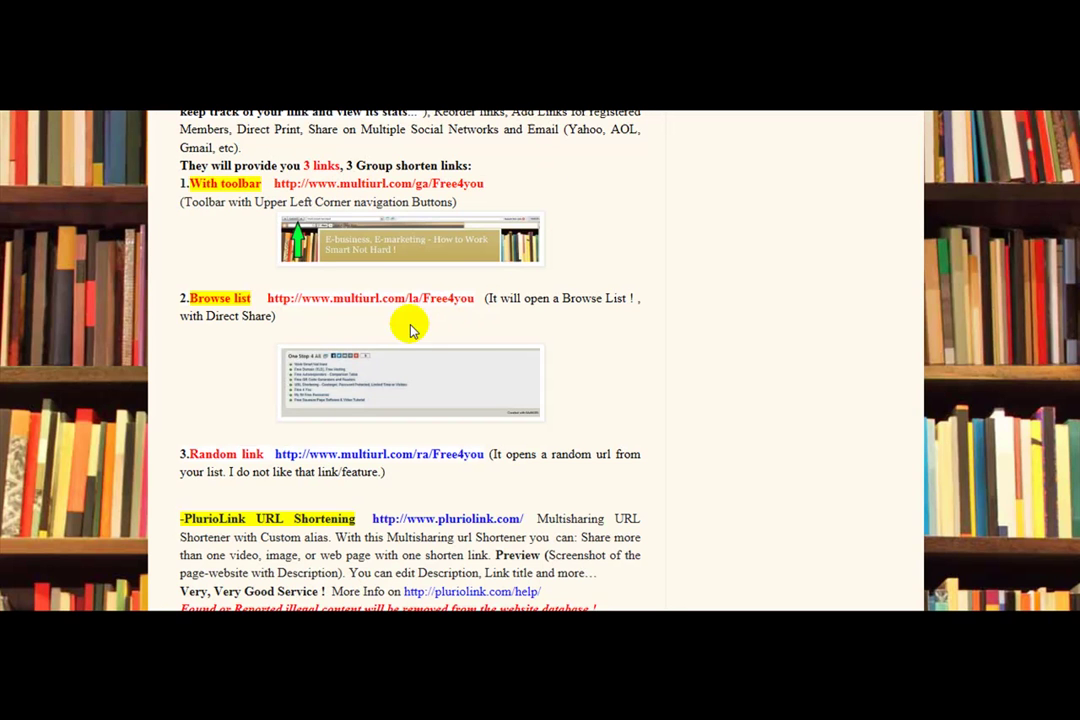
# Step: Open the Browse list example link, view its Free Domain (TLD), Free Hosting site, and go back to the list
pyautogui.click(397, 305)
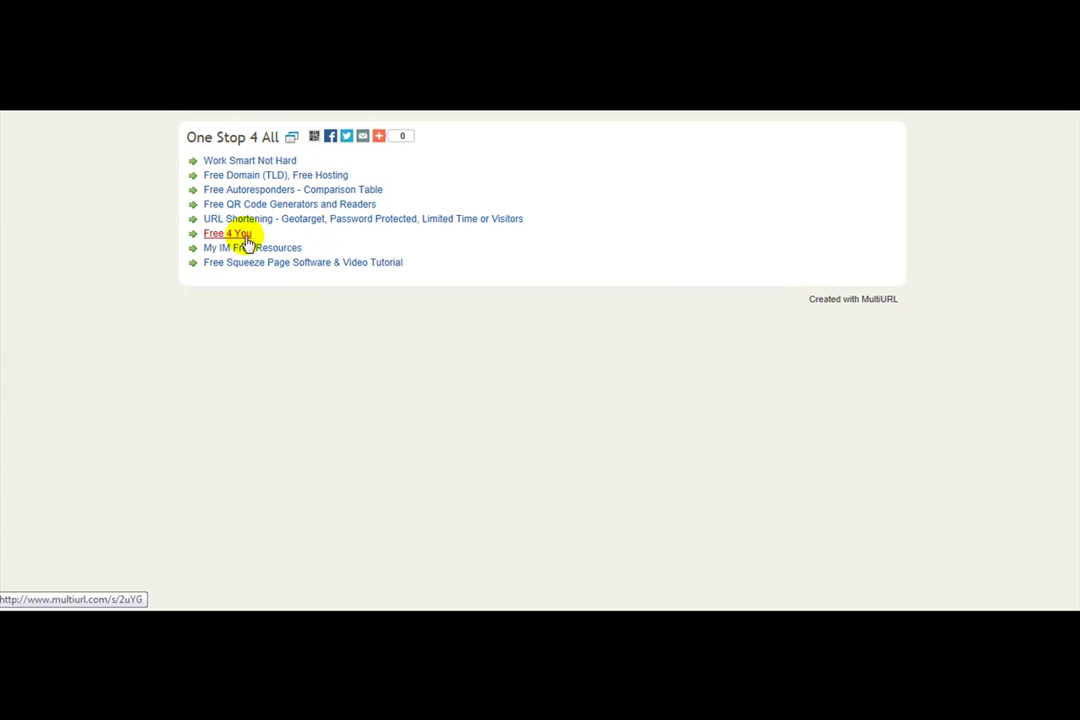
pyautogui.click(313, 178)
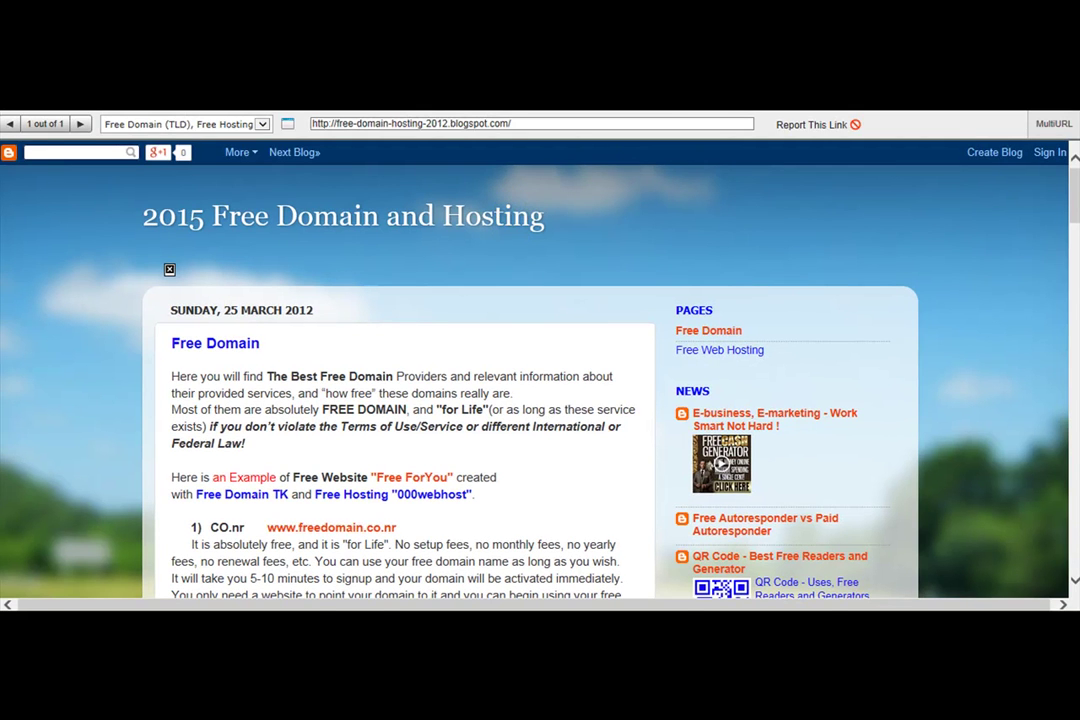
pyautogui.hotkey('alt', 'Left')
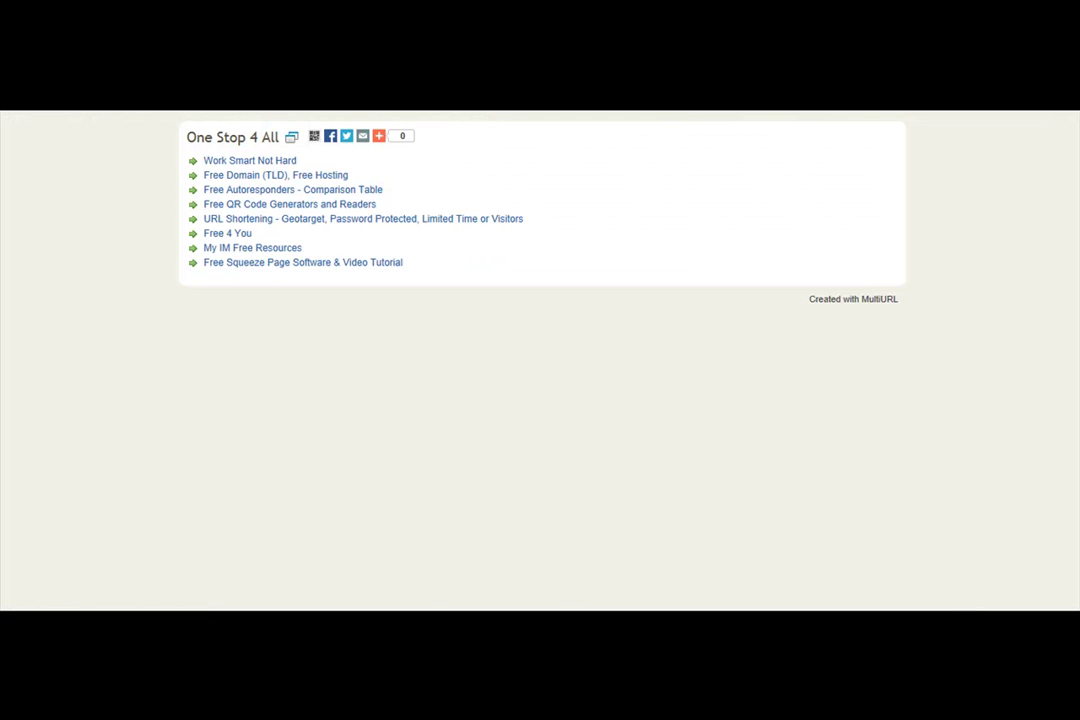
# Step: View the list's Free Squeeze Page Software & Video Tutorial page, then return to the blog's MultiURL section
pyautogui.click(281, 264)
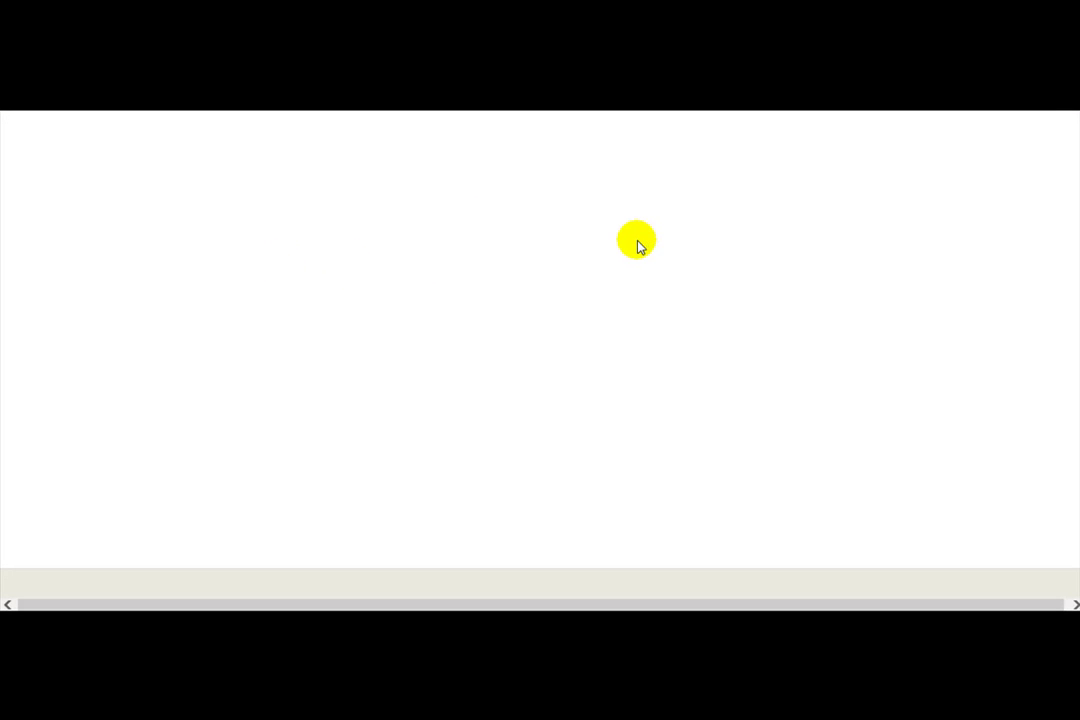
pyautogui.scroll(-3, 610, 292)
pyautogui.scroll(-10, 600, 297)
pyautogui.scroll(-4, 600, 297)
pyautogui.scroll(8, 600, 295)
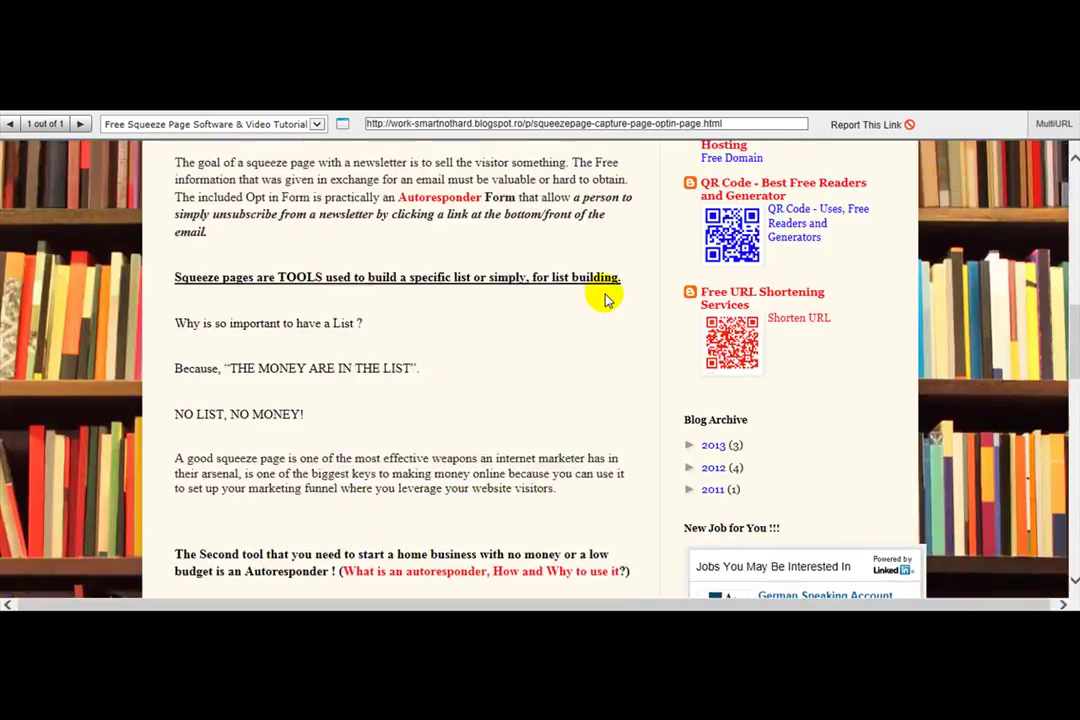
pyautogui.scroll(10, 604, 298)
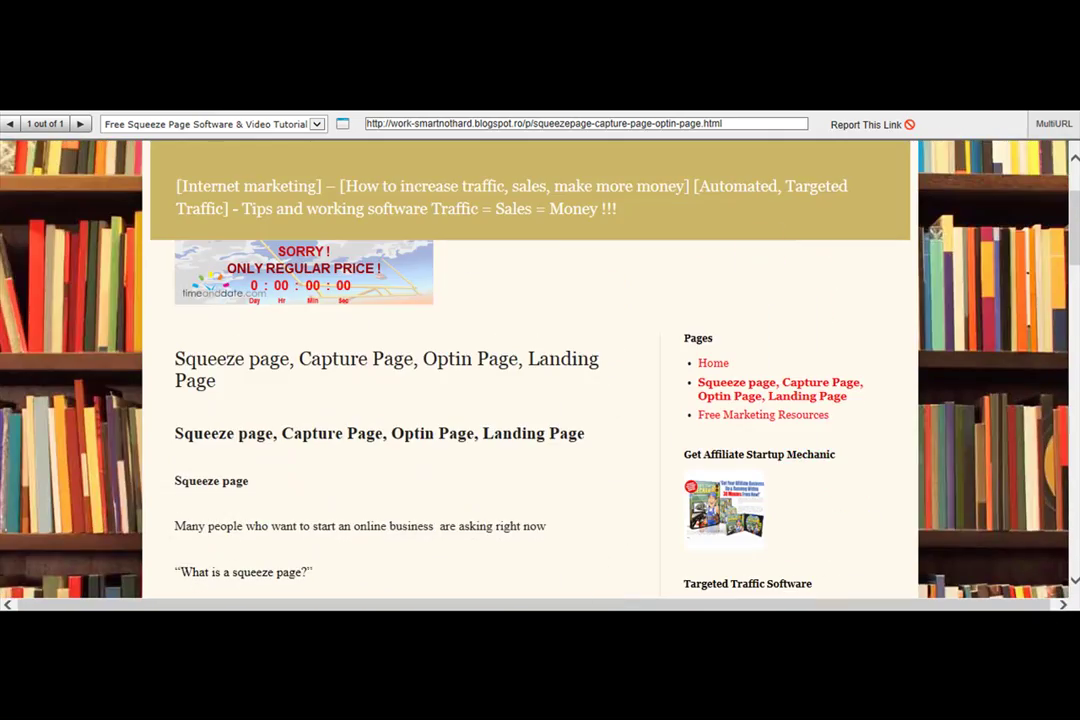
pyautogui.hotkey('alt', 'Left')
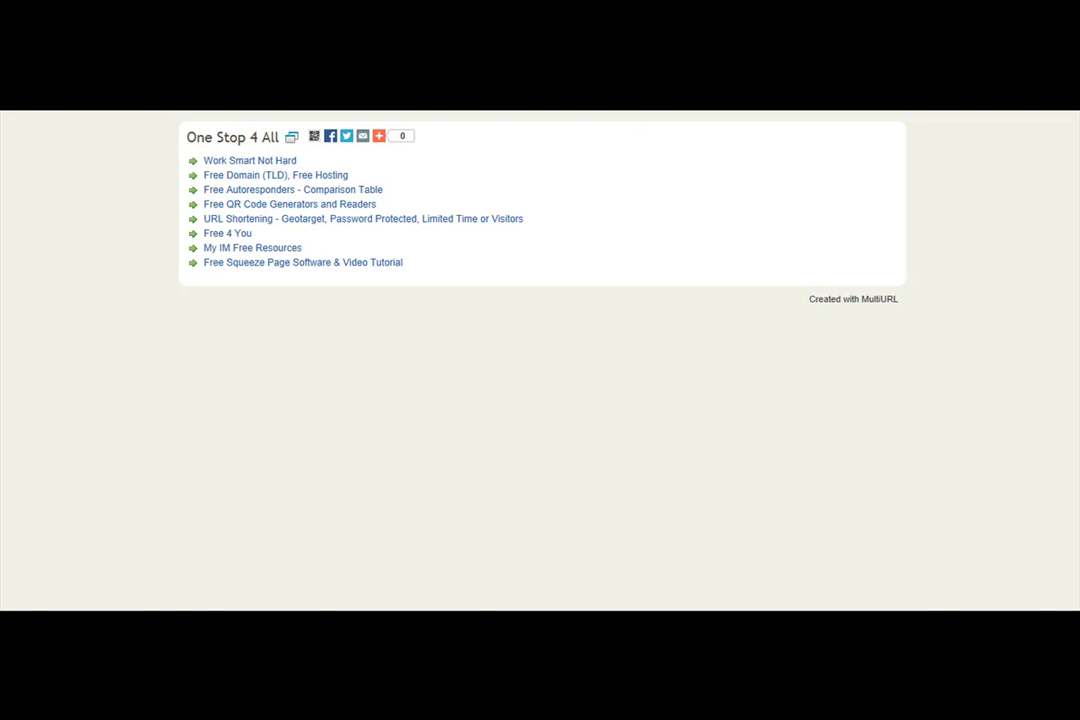
pyautogui.hotkey('alt', 'Left')
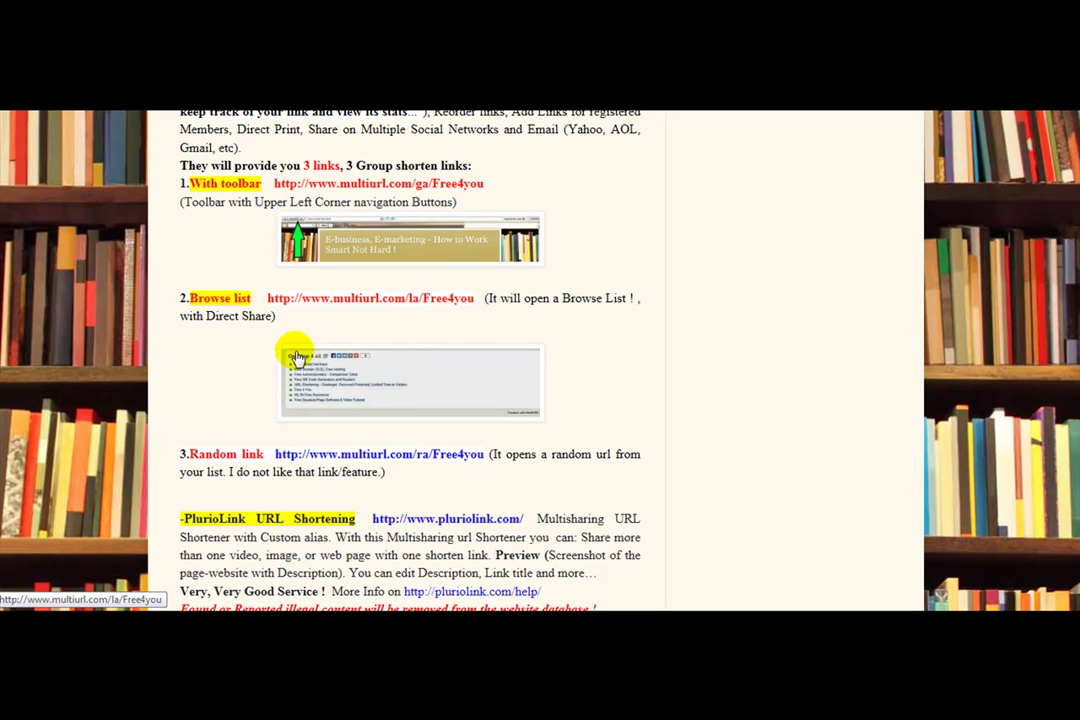
# Step: Open the Random link example from the blog's MultiURL section
pyautogui.click(345, 456)
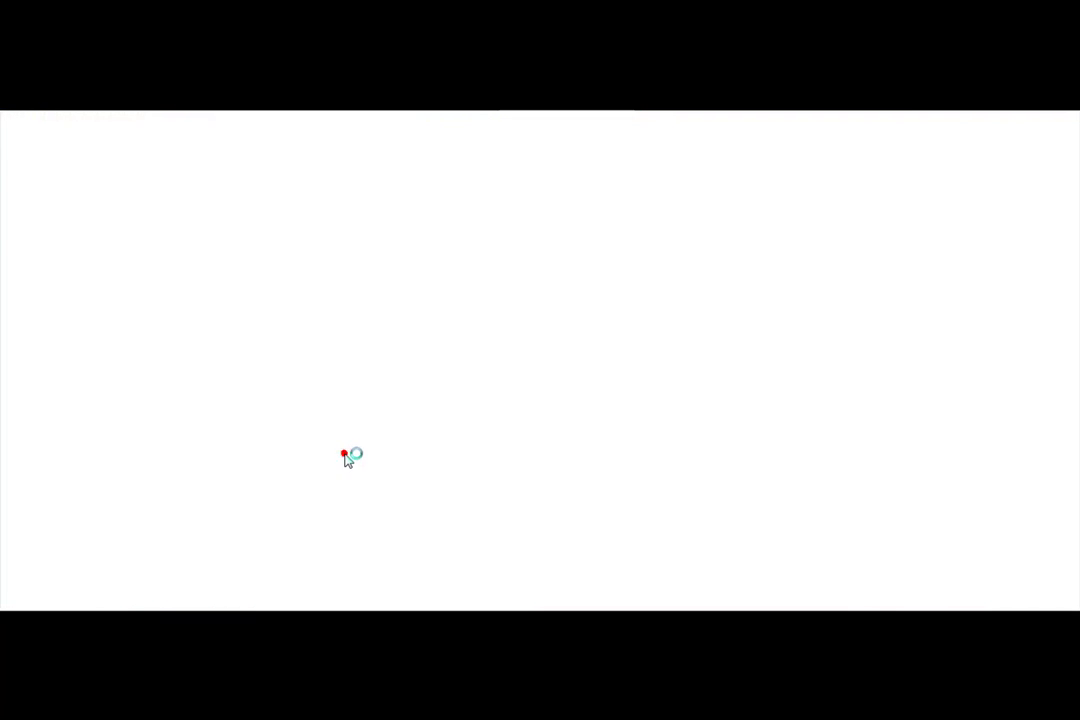